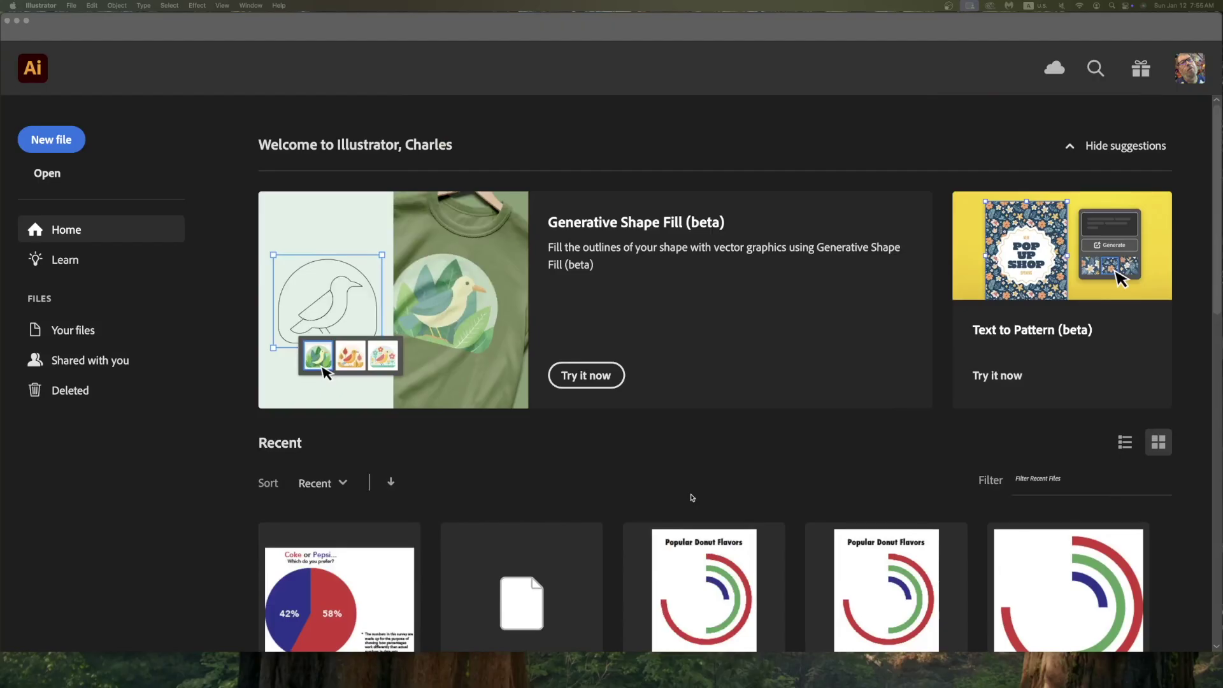
Create a 1366 × 768 px web document from the Web Common preset, named HeatmapExample-1.
scroll(692, 498, "down", 3)
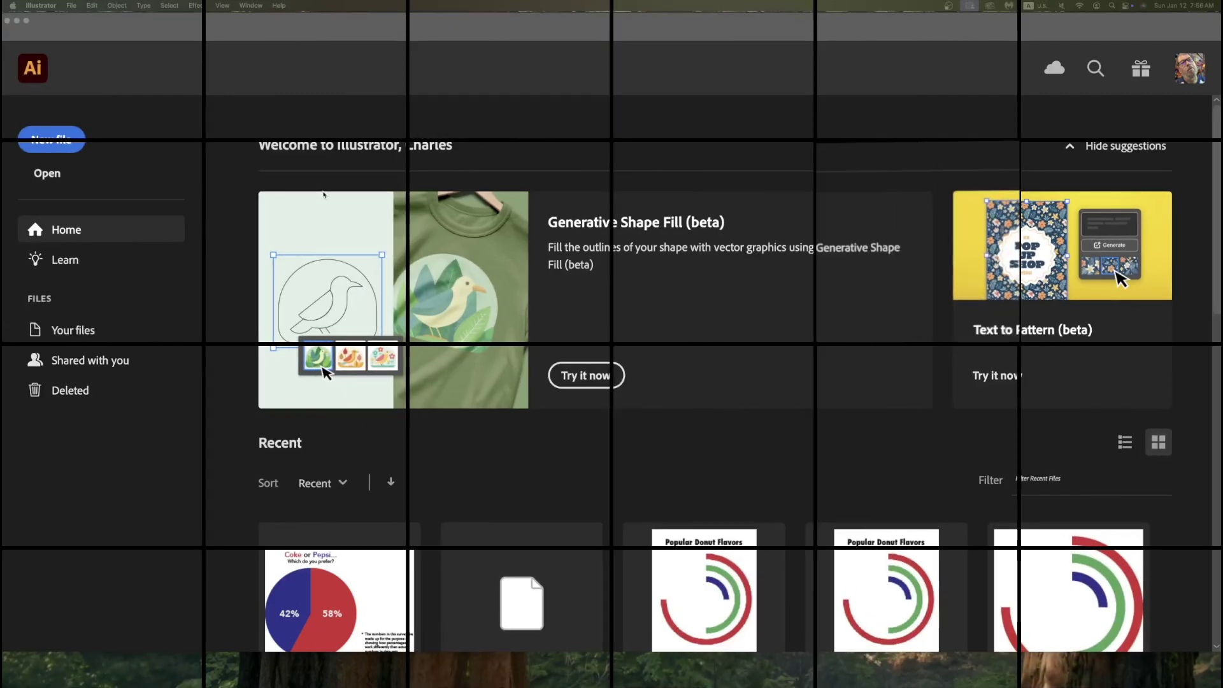
left_click(63, 143)
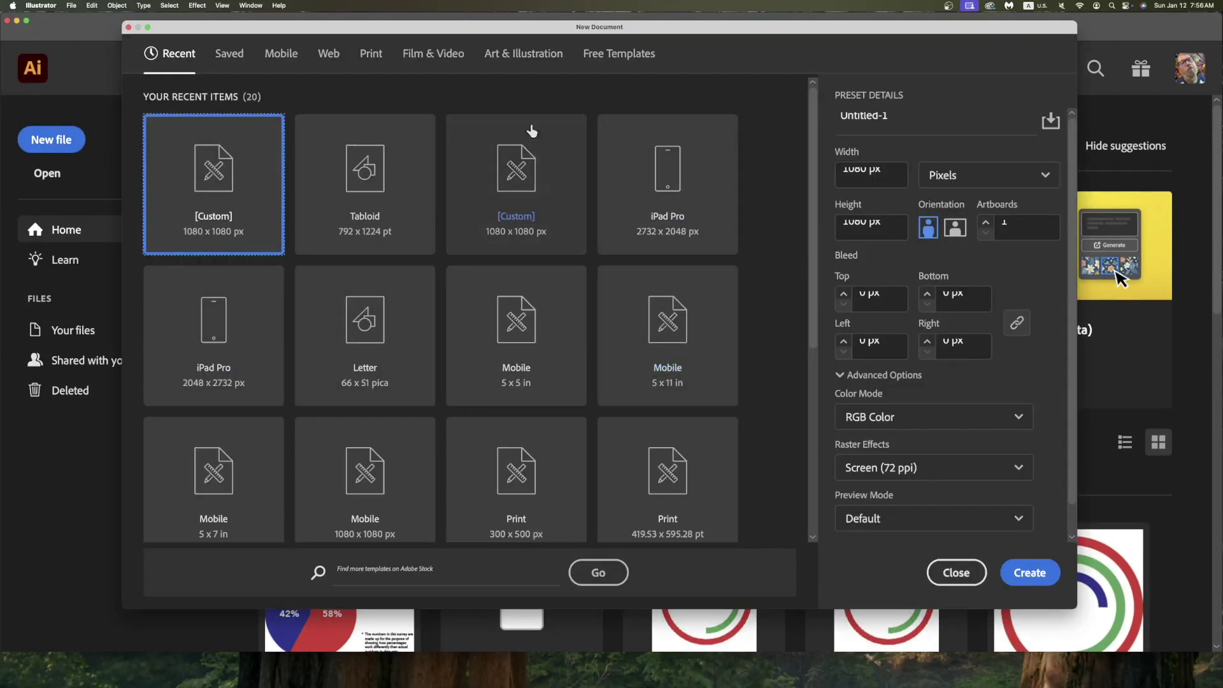
left_click(330, 59)
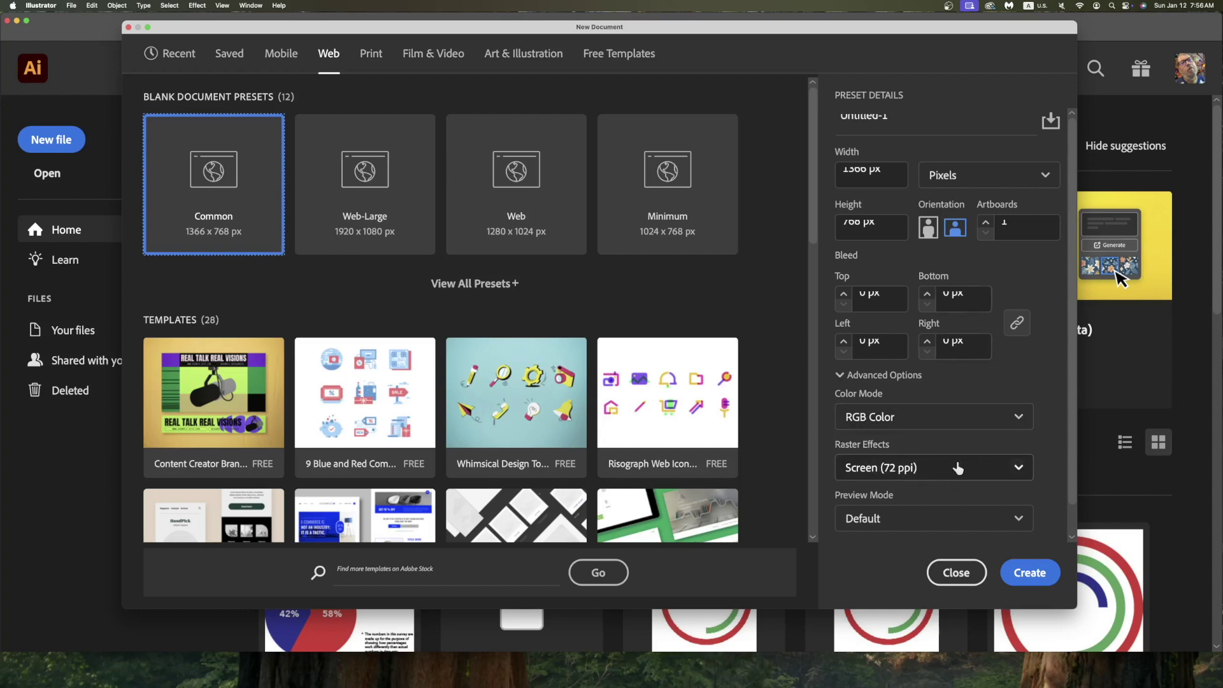
left_click(874, 114)
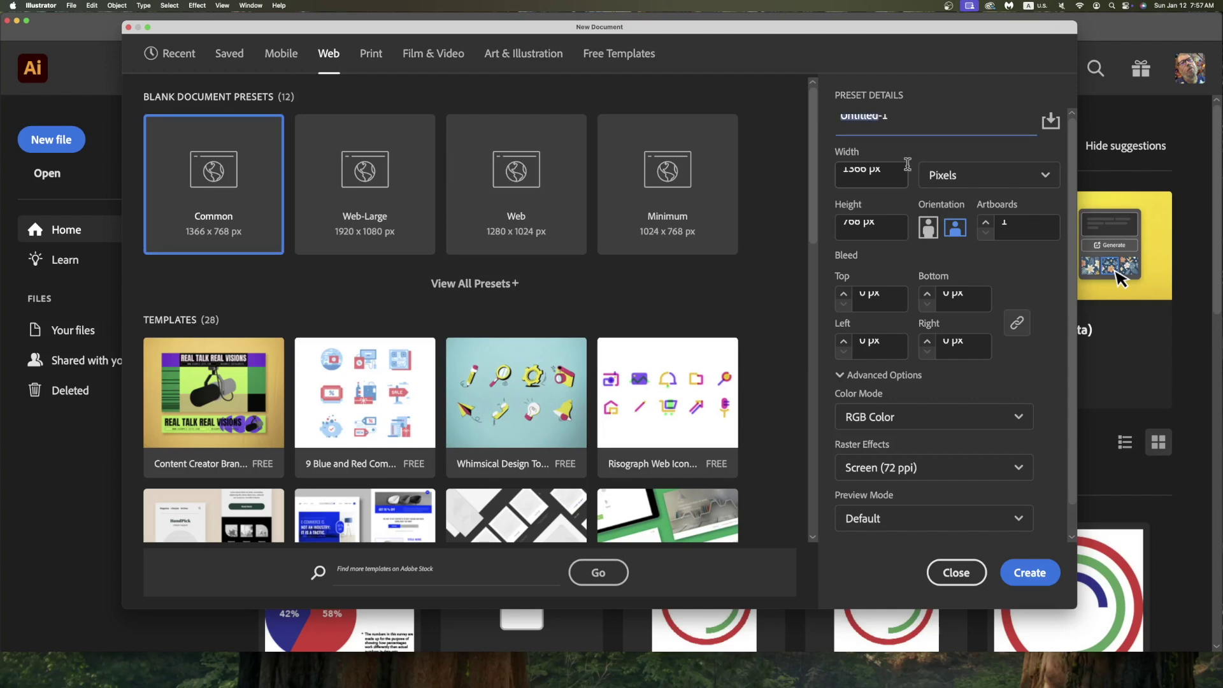
type("HeatmapExample")
left_click(1045, 583)
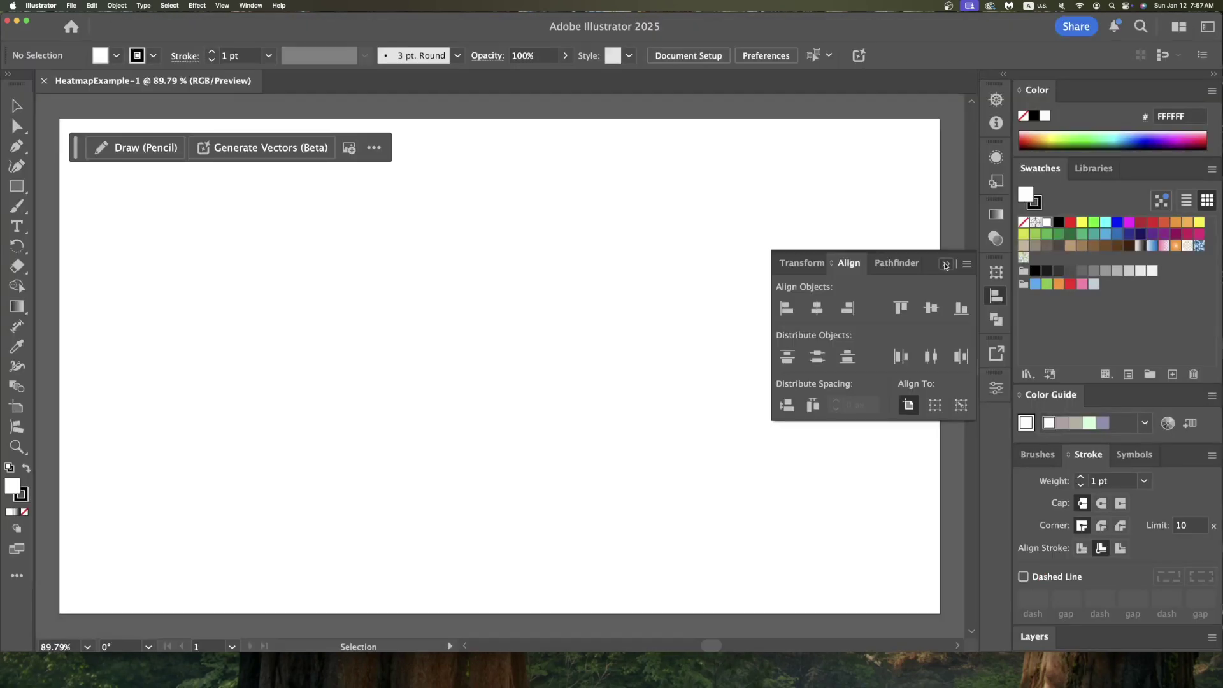
Close the floating Transform panel and show All Tools, browsing the Draw section.
left_click(945, 265)
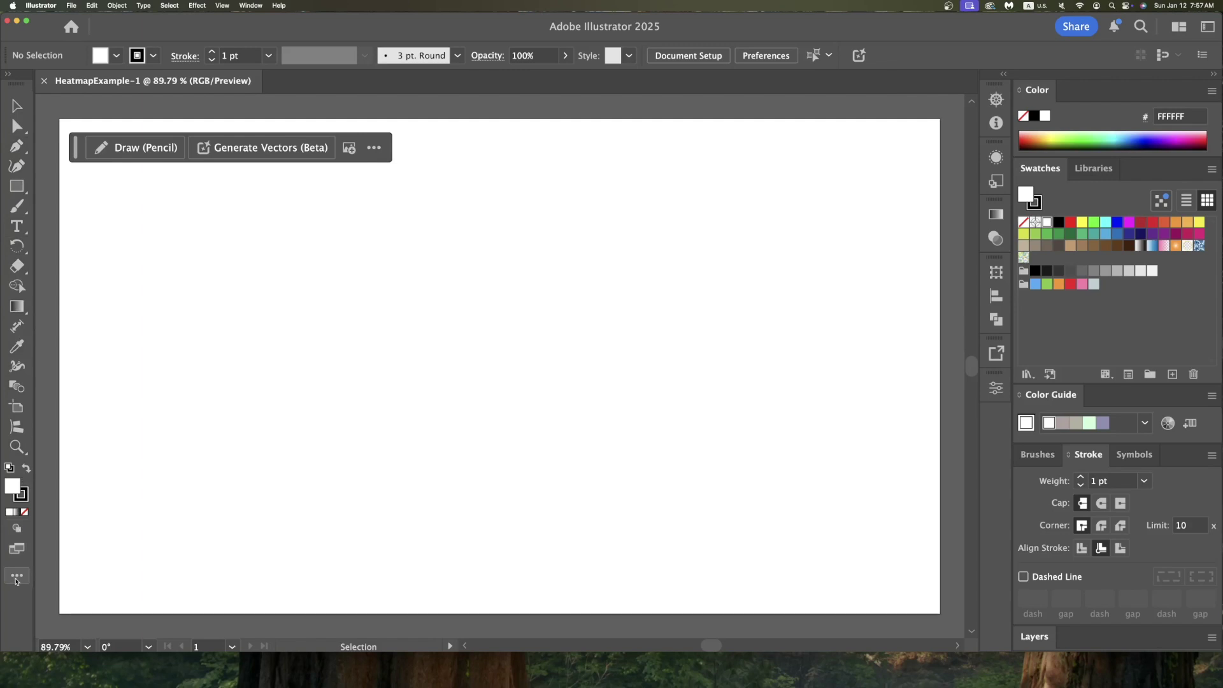
left_click(17, 577)
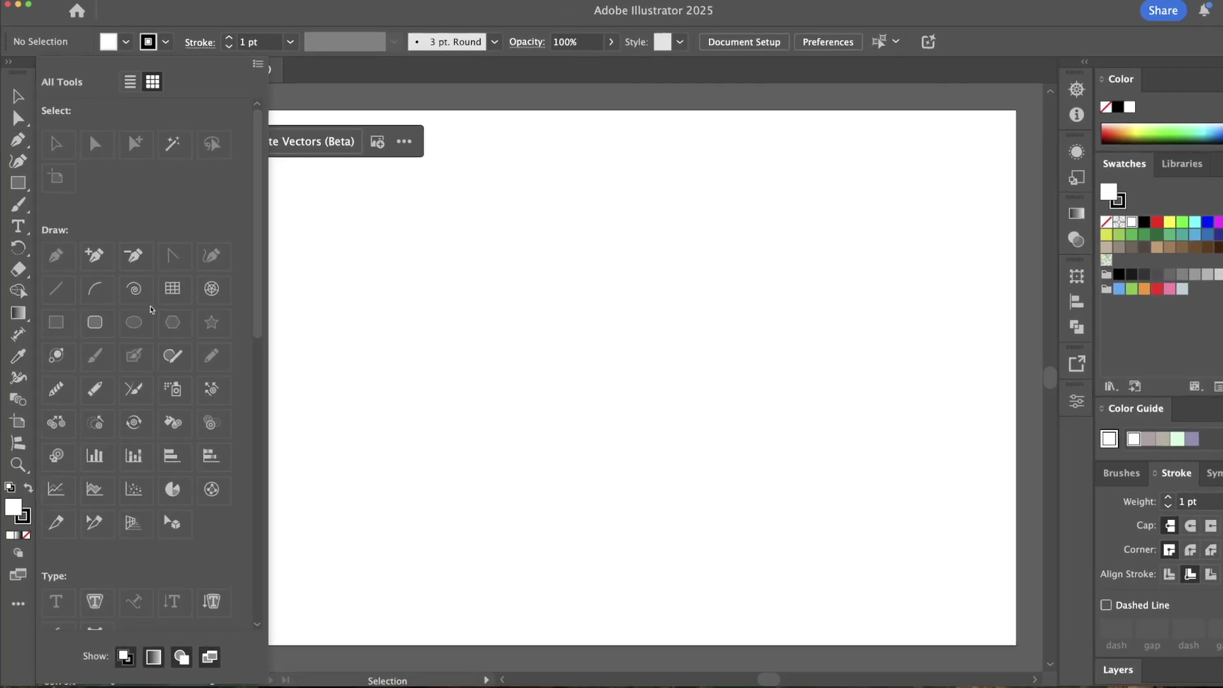
scroll(185, 413, "down", 5)
scroll(192, 423, "up", 3)
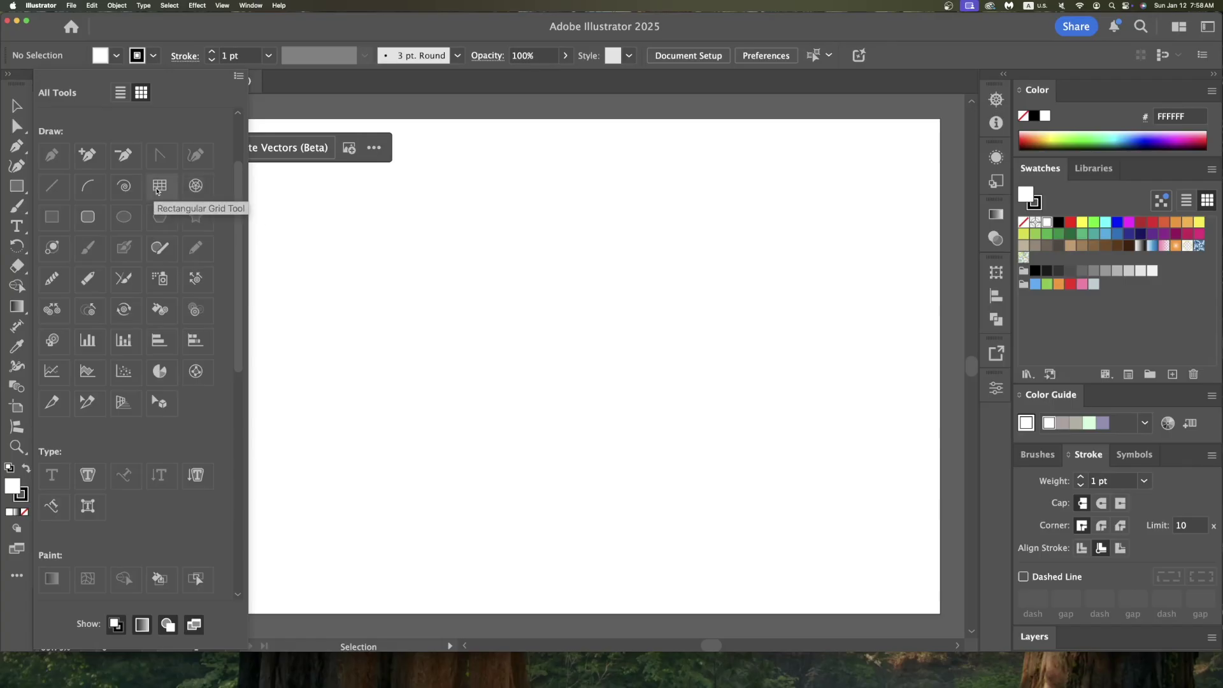
Draw a square 3-column by 3-row rectangular grid on the right half of the artboard.
left_click(159, 186)
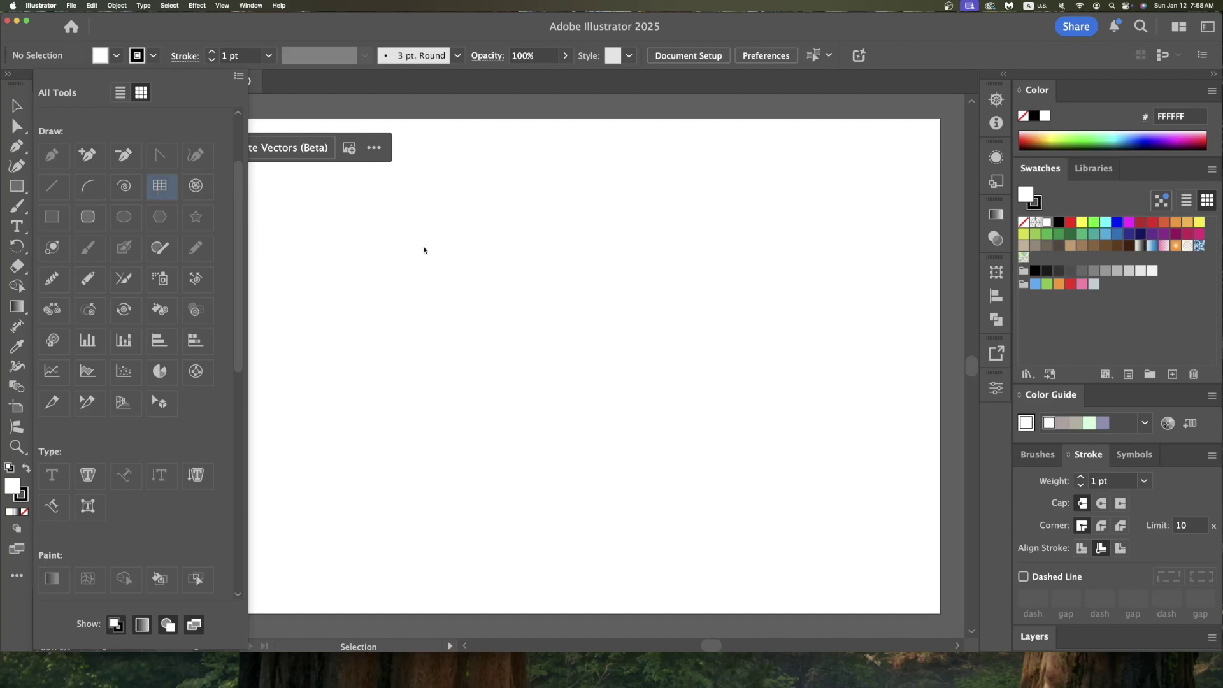
left_click_drag(527, 209, 790, 522)
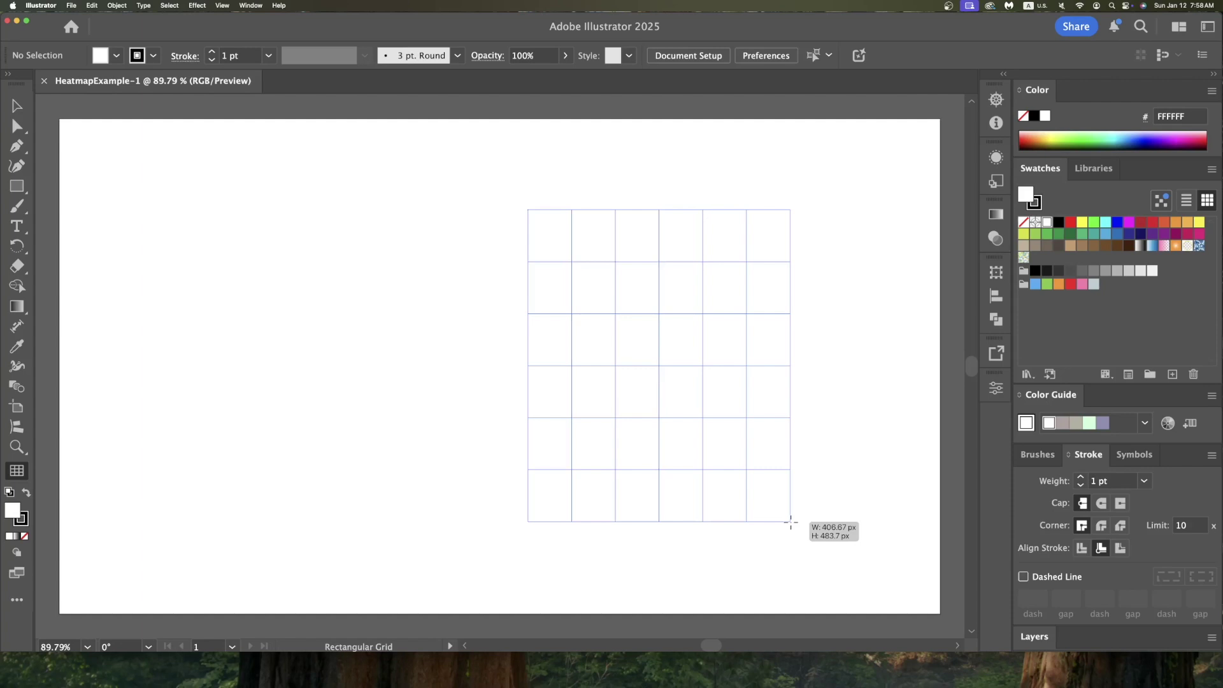
key("Left")
key("Left")
left_click_drag(790, 522, 791, 522)
key("Left")
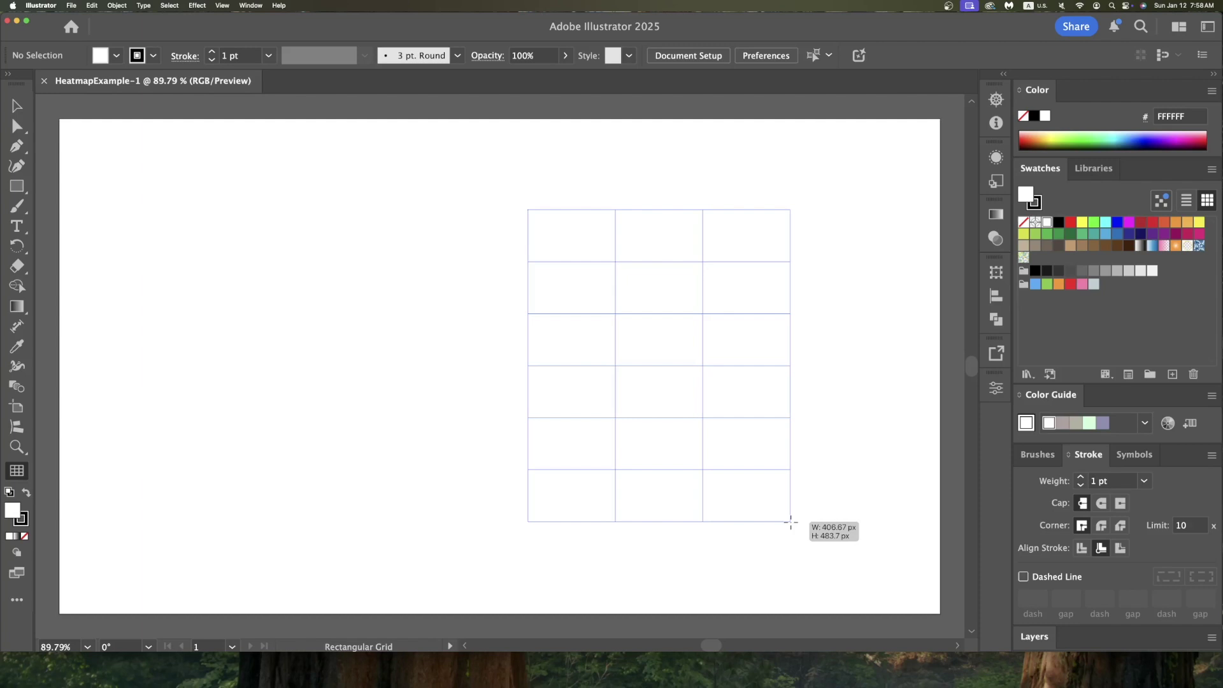
left_click_drag(791, 521, 789, 484)
key("Down")
key("Down")
key("Down")
key("shift")
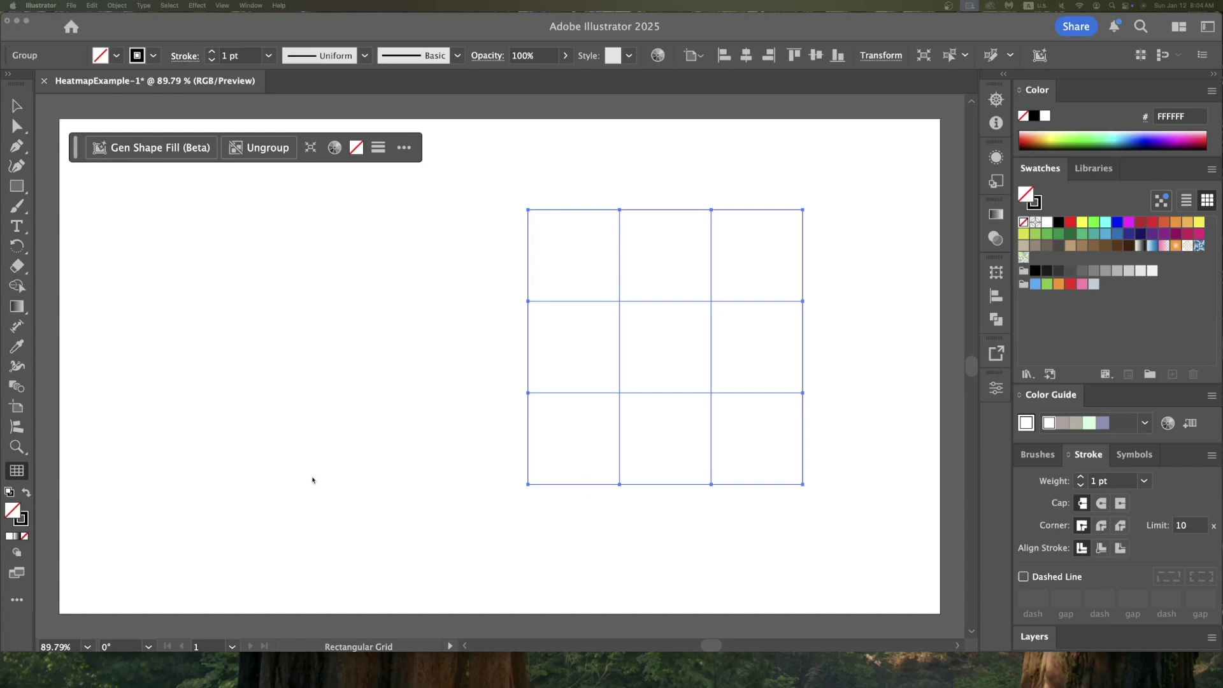
Draw a small square at the upper left with no stroke and a red fill.
key("m")
left_click_drag(310, 204, 345, 238)
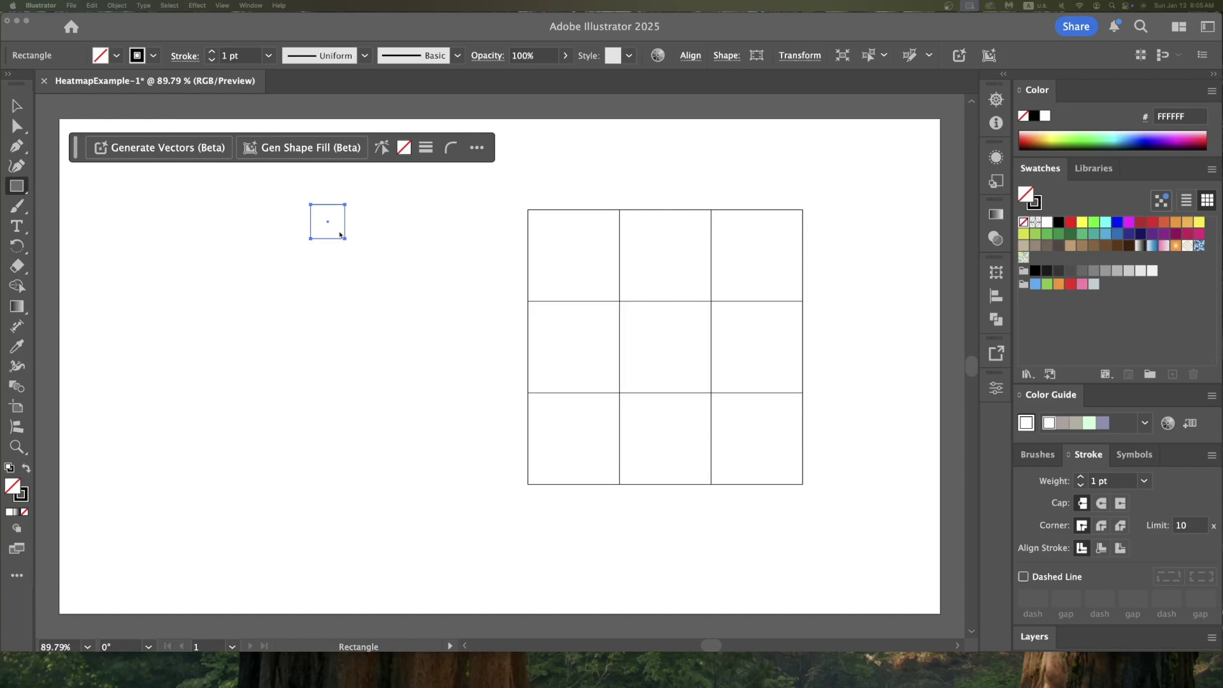
left_click(154, 57)
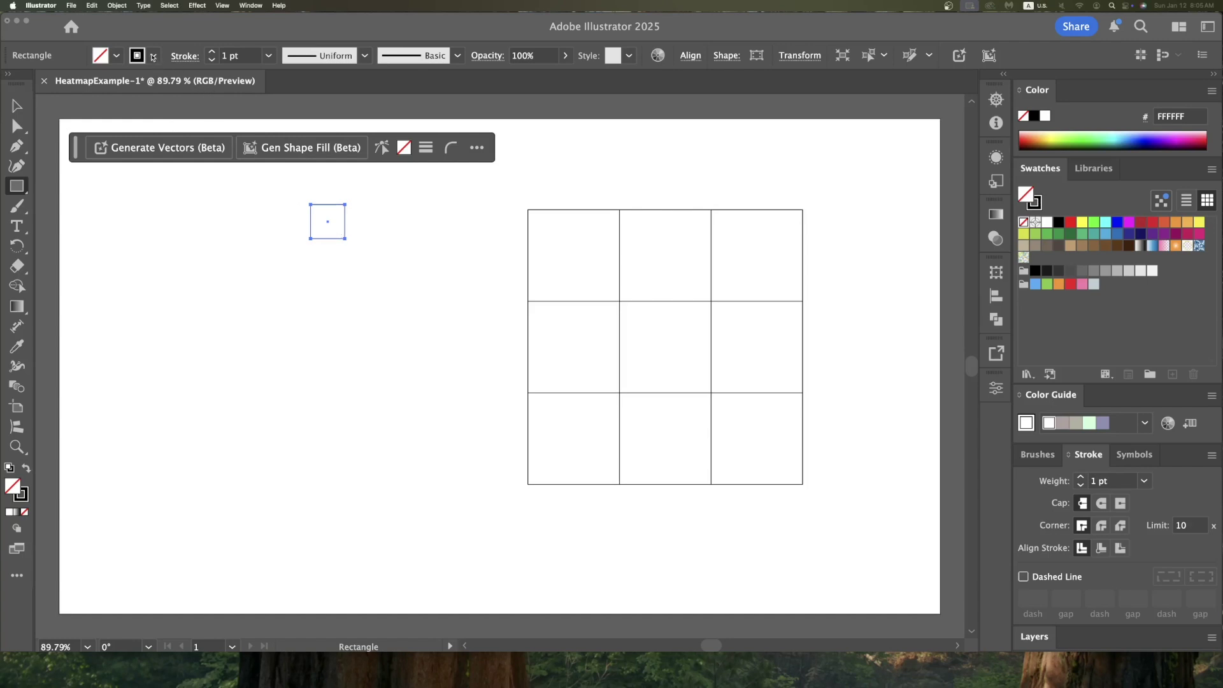
left_click(154, 57)
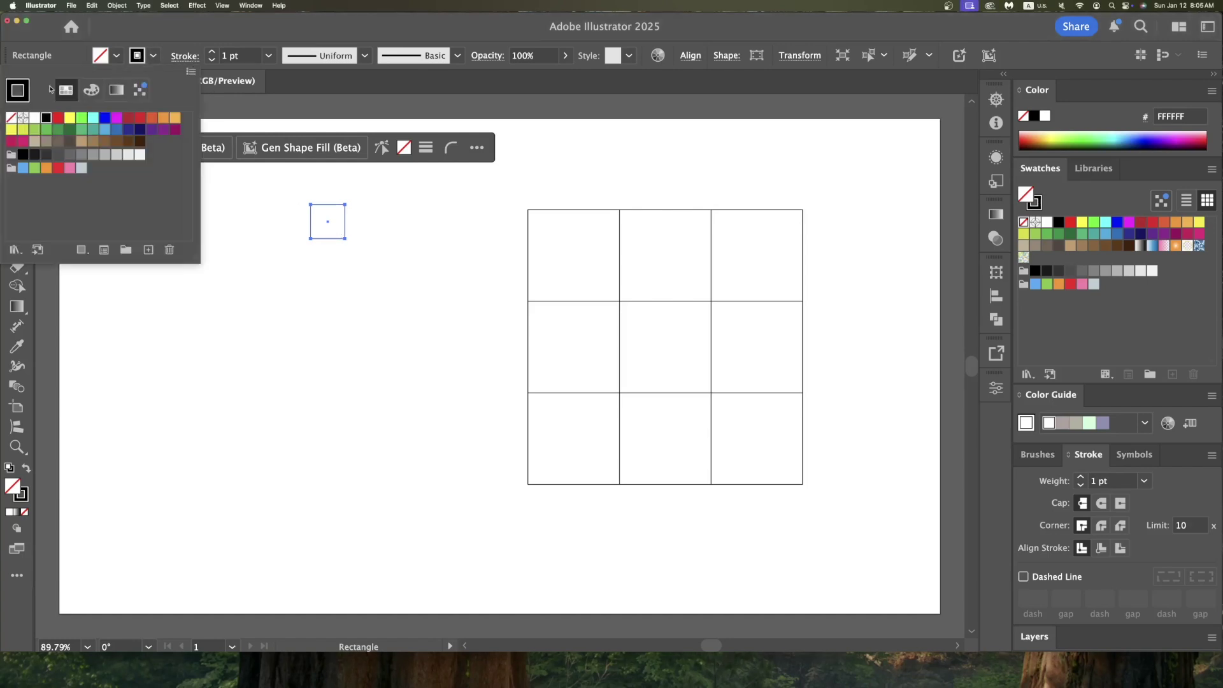
left_click(11, 118)
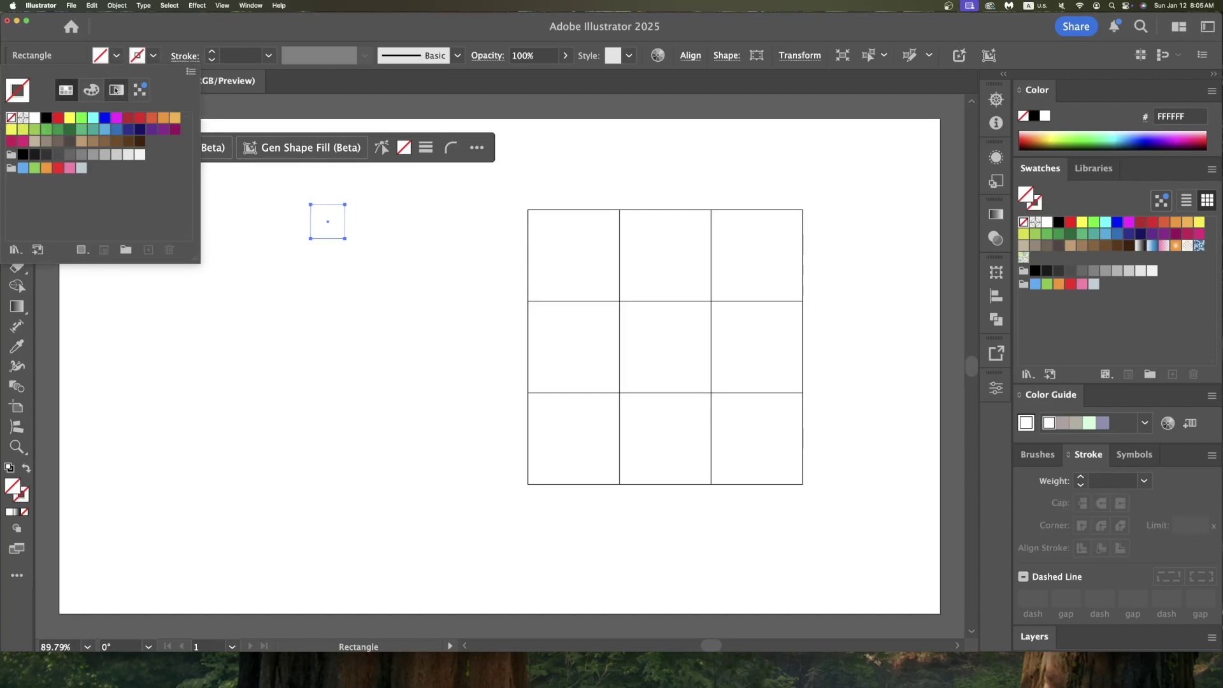
left_click(116, 56)
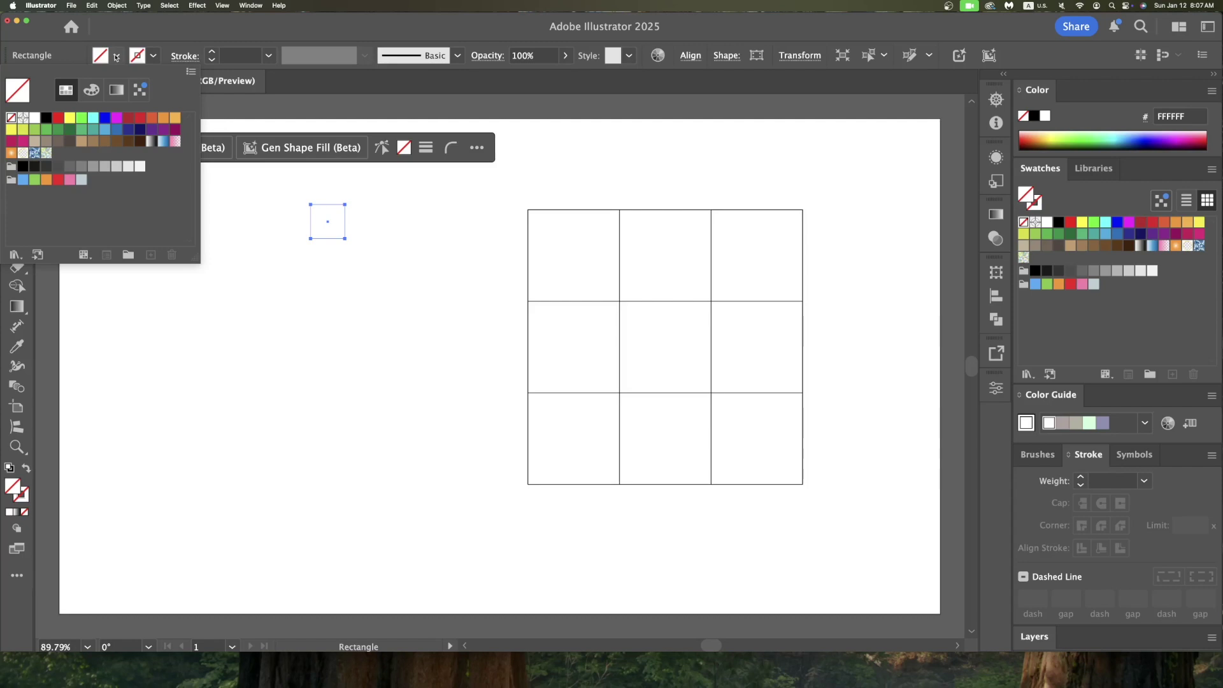
left_click(58, 119)
Copy the red square downward and make that copy blue, then place another red copy between them.
key("Escape")
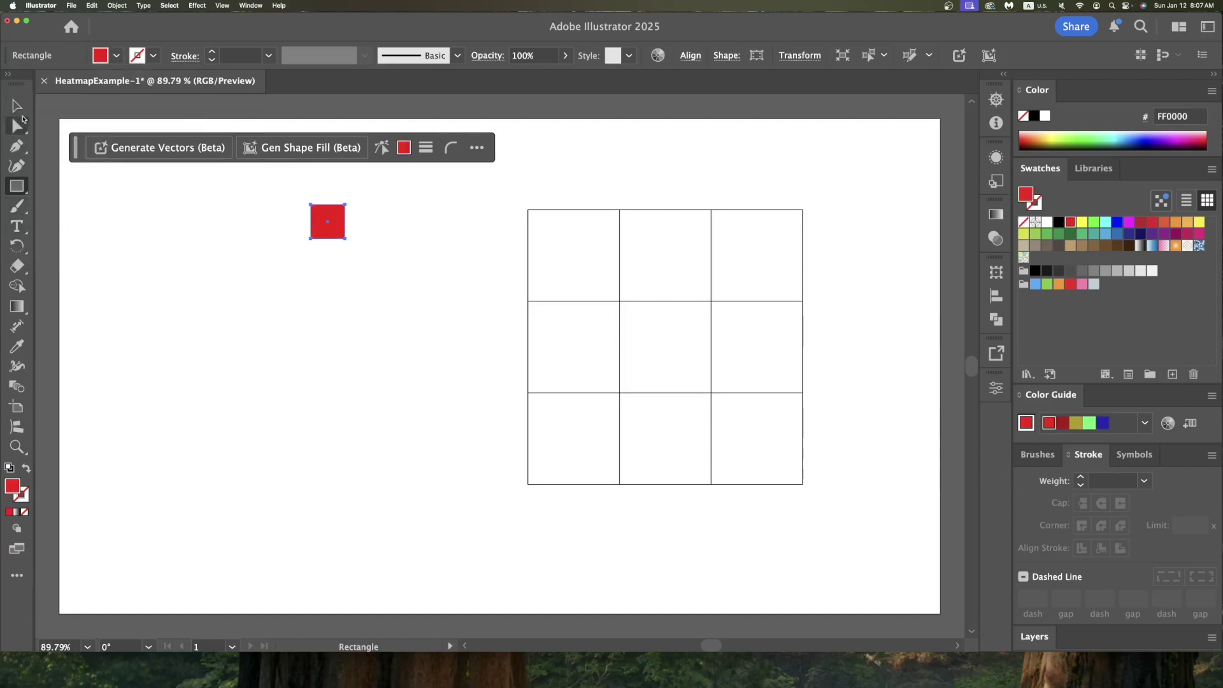
left_click(17, 106)
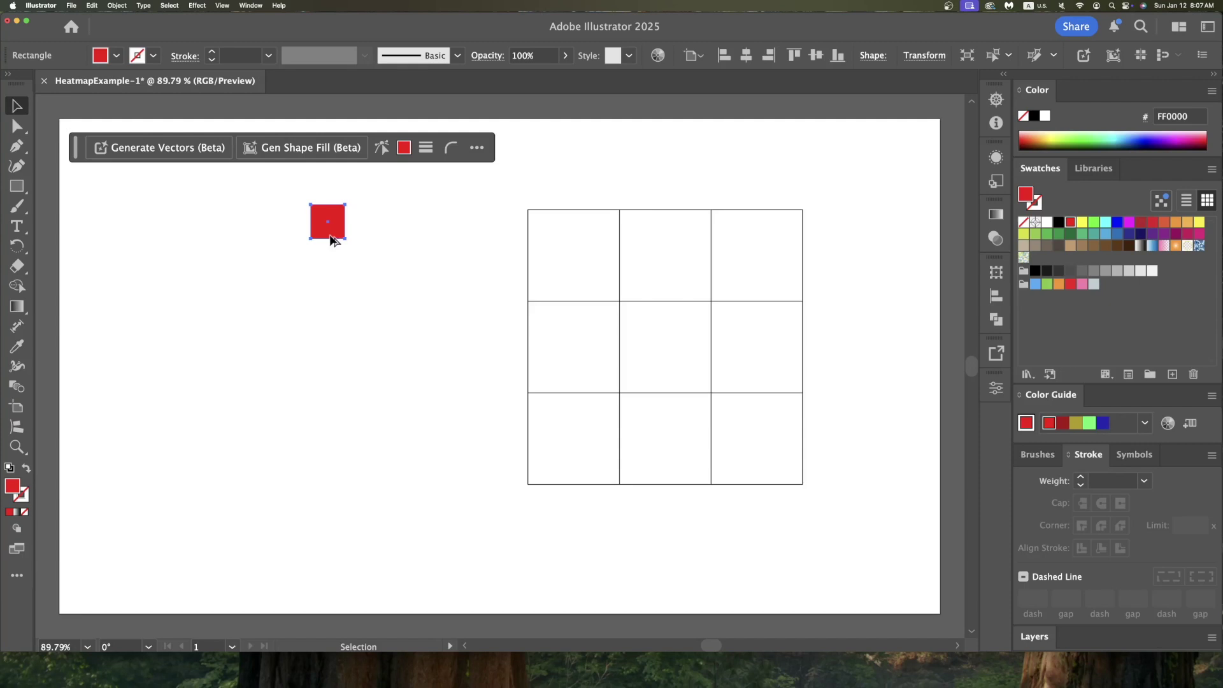
left_click_drag(331, 239, 330, 486)
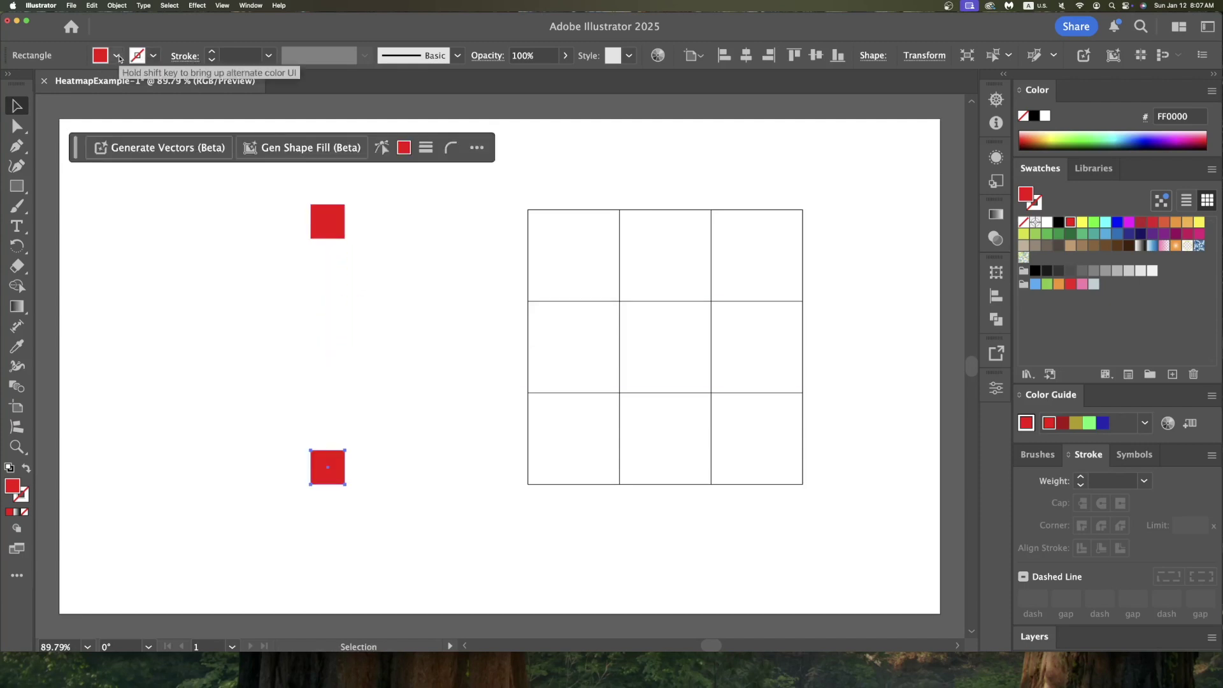
left_click(117, 55)
left_click(105, 117)
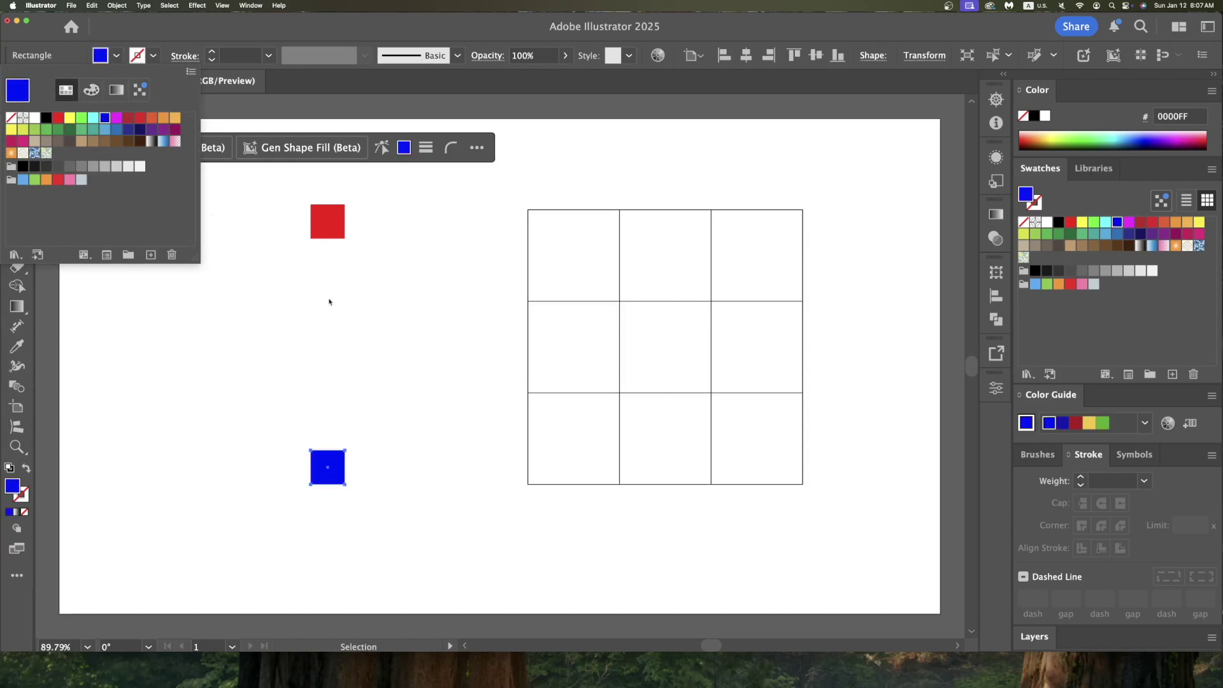
key("Escape")
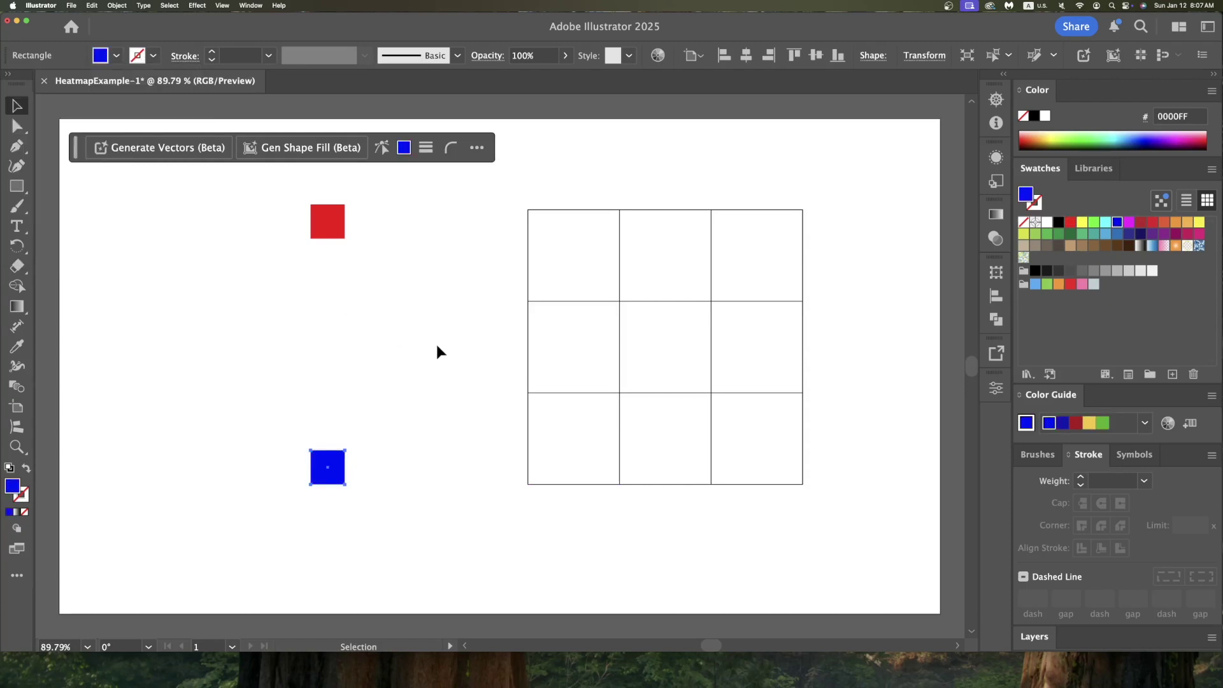
left_click(327, 241)
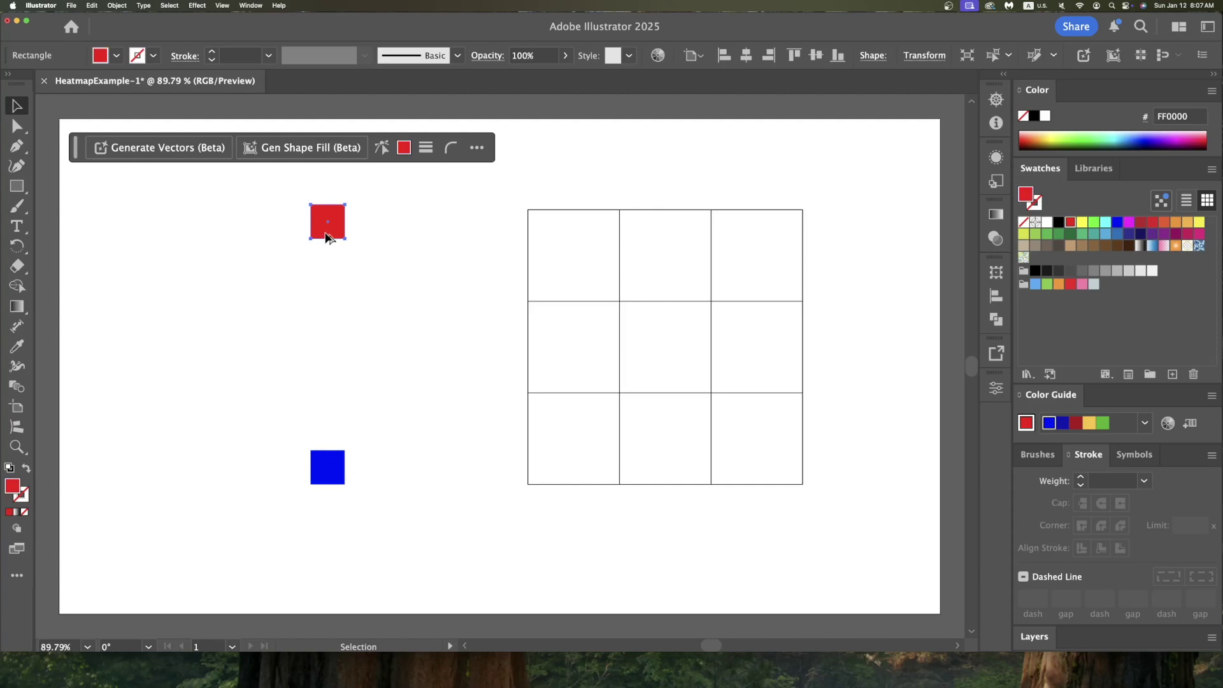
left_click_drag(327, 239, 322, 361)
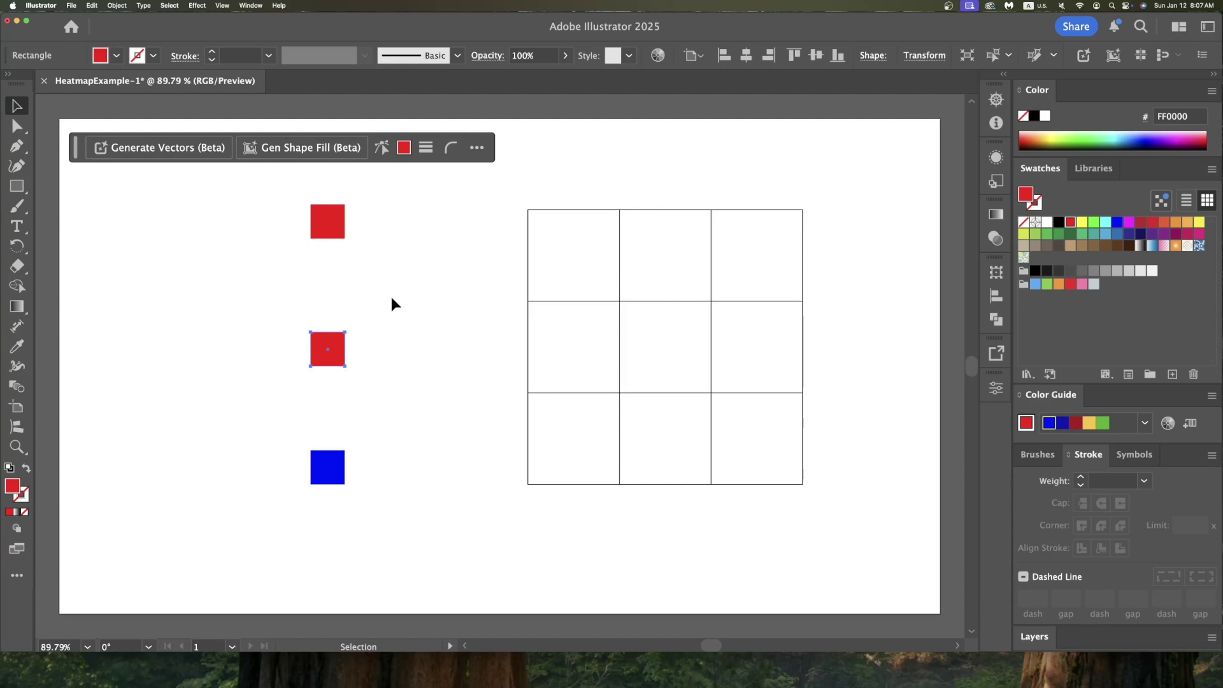
Fill the middle square white.
left_click(116, 56)
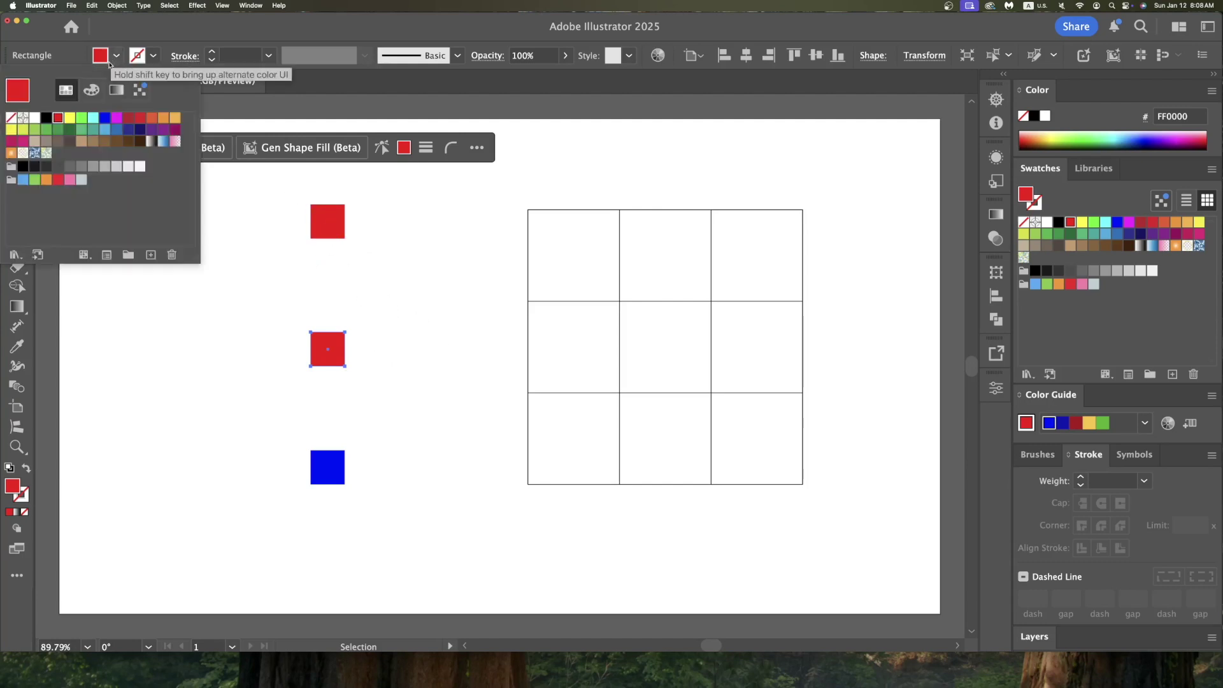
left_click(35, 118)
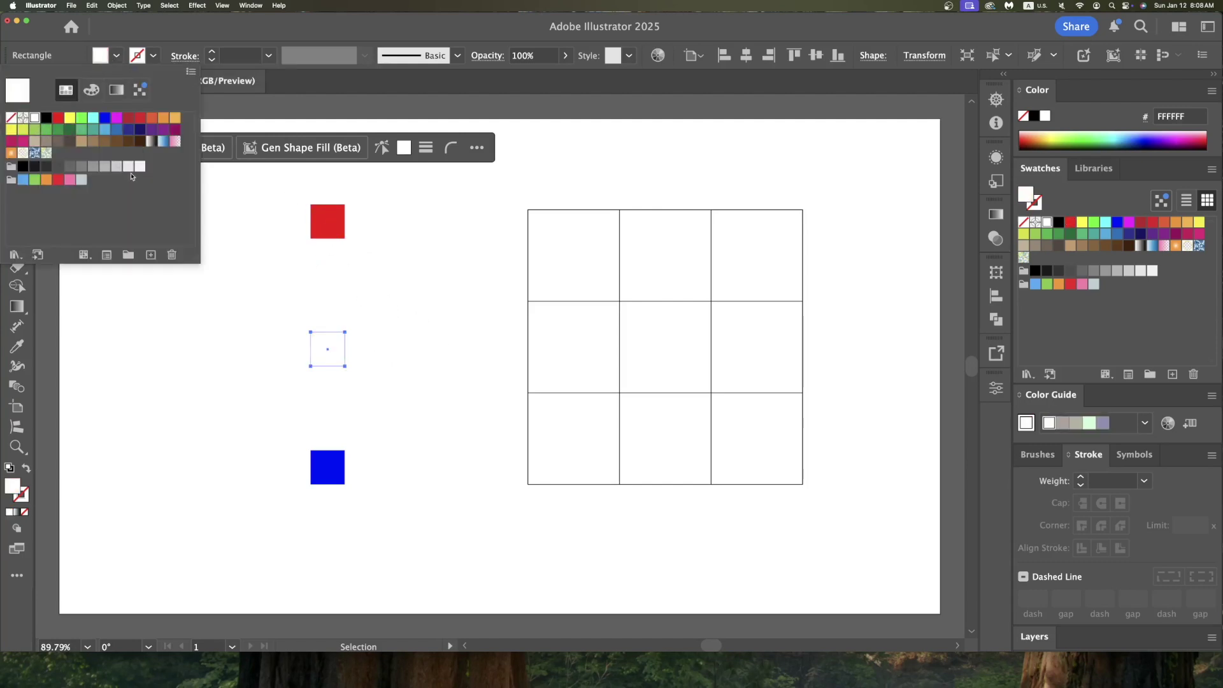
left_click(279, 265)
left_click(403, 344)
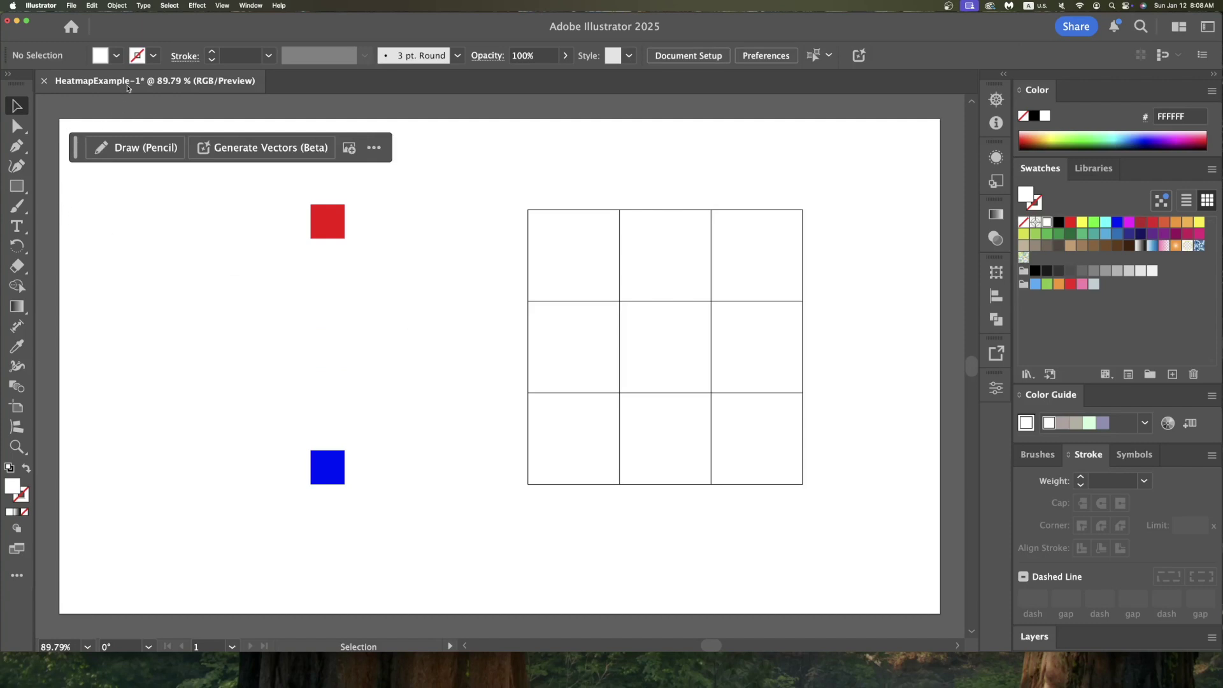
Give the white square a 0.25 pt black outline and select all three squares.
left_click(153, 56)
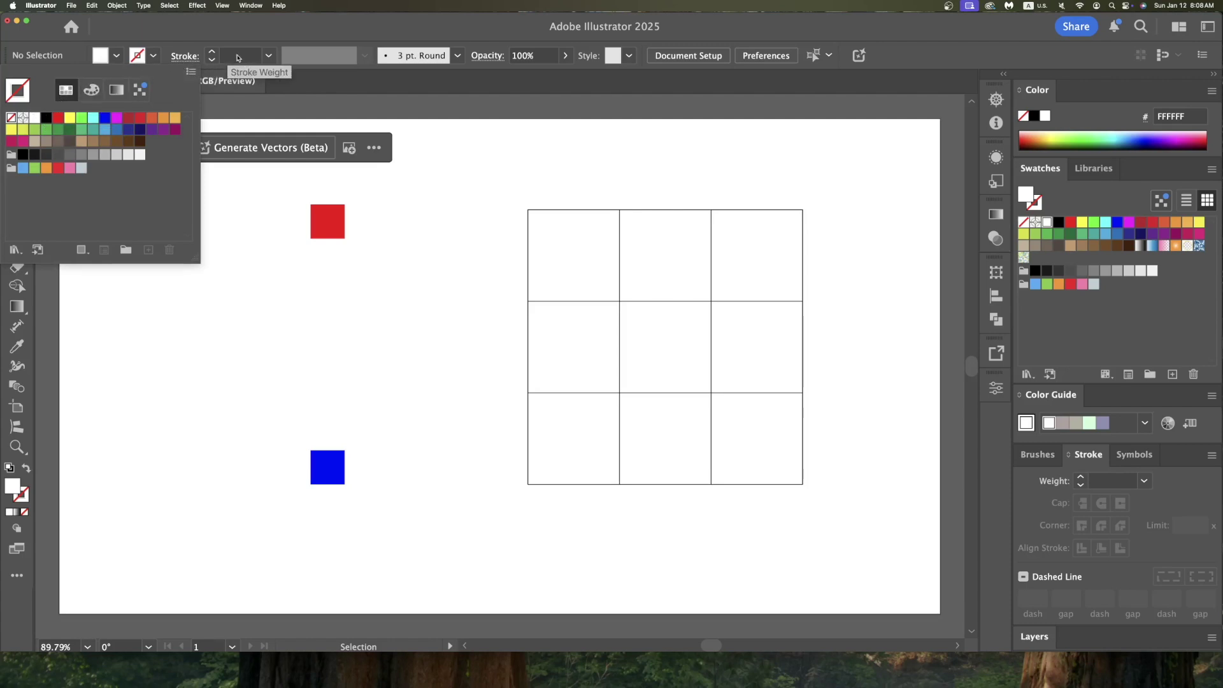
left_click(211, 51)
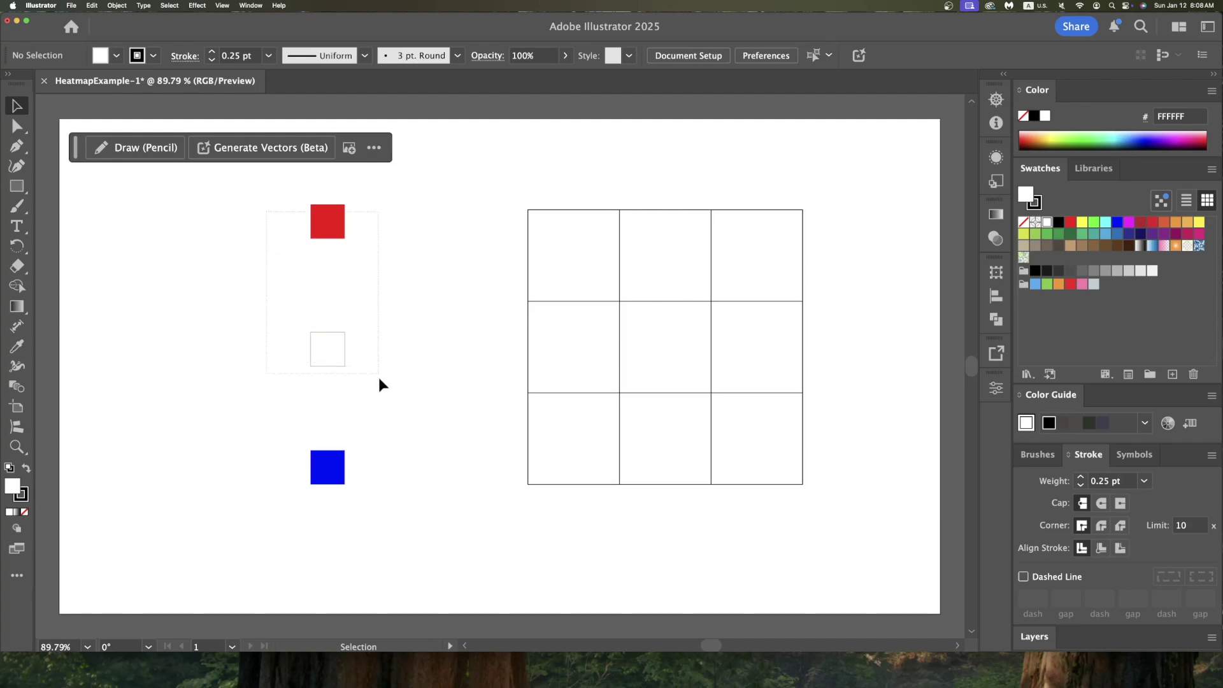
left_click_drag(378, 545, 383, 514)
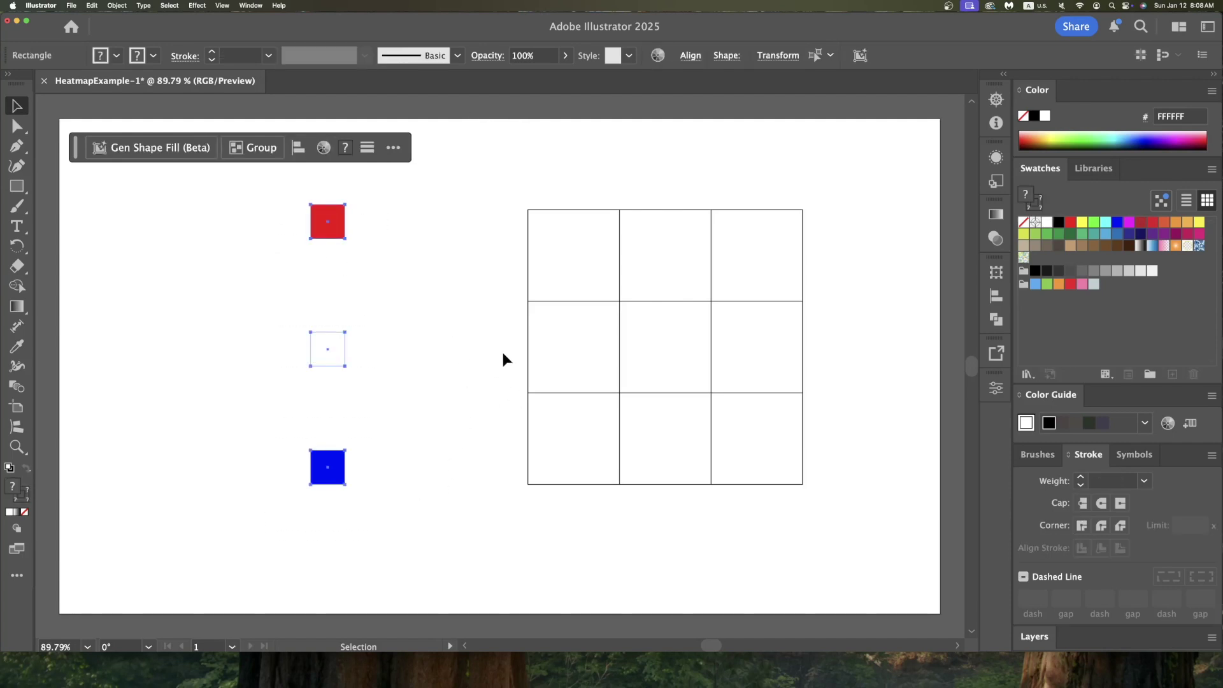
Distribute the red, white and blue squares evenly by vertical centre, then select the white square.
left_click(996, 296)
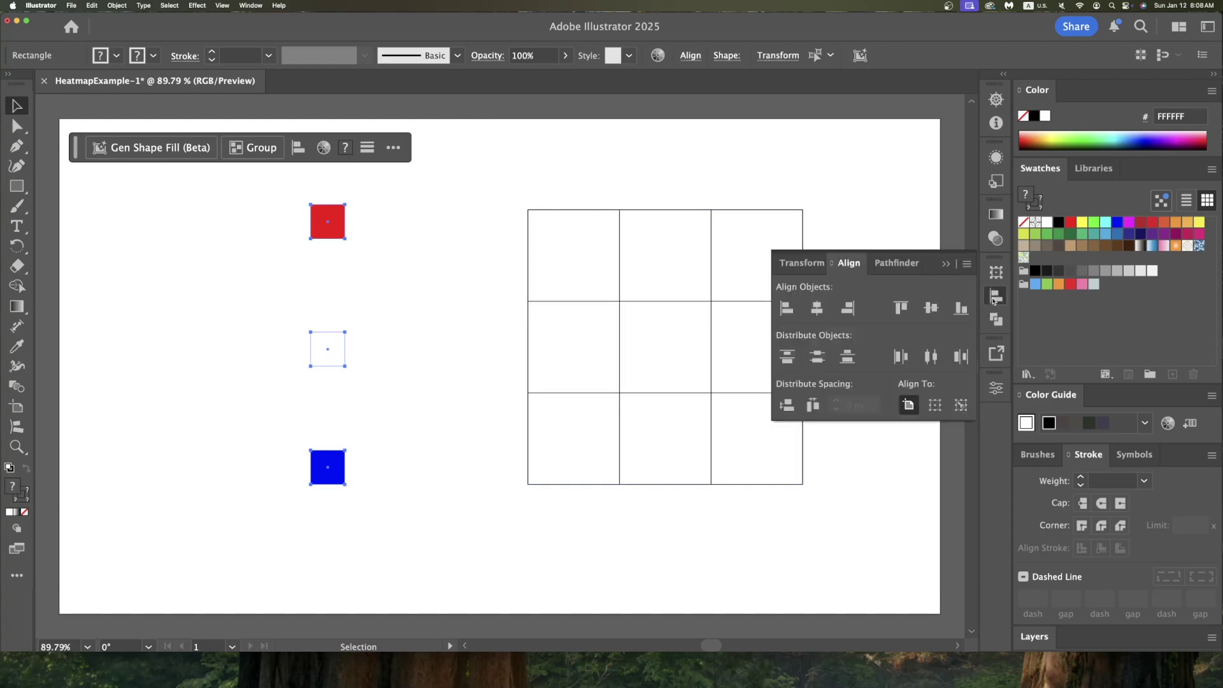
left_click(818, 358)
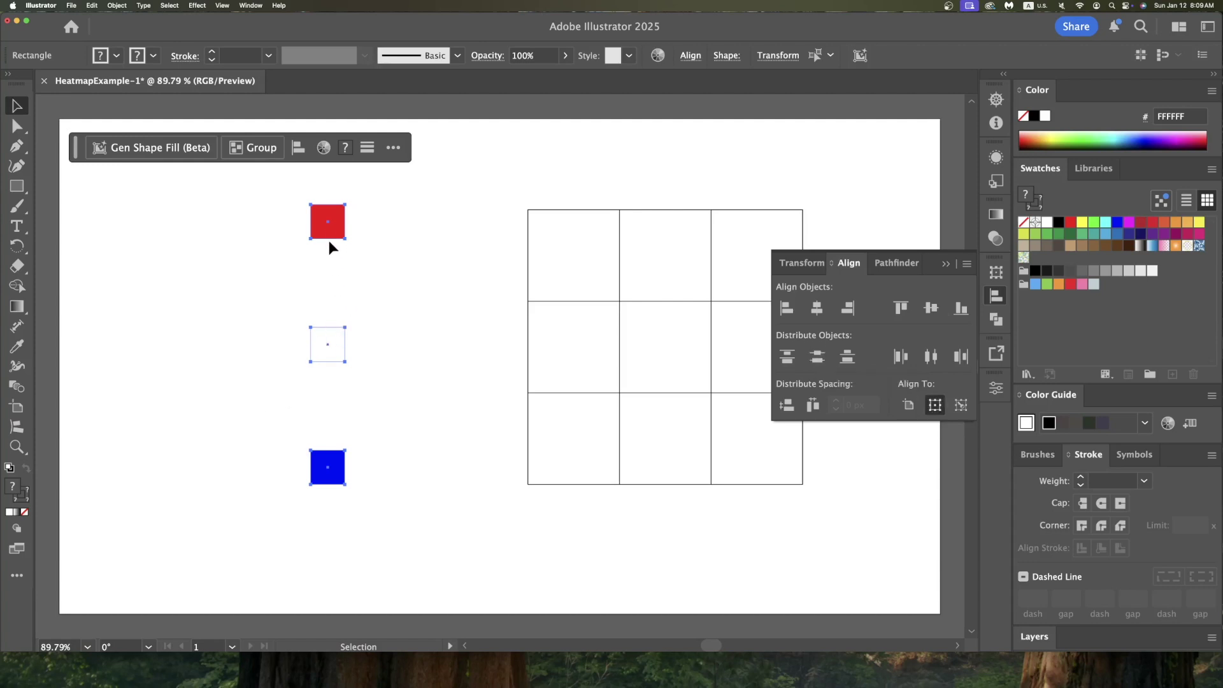
left_click(416, 372)
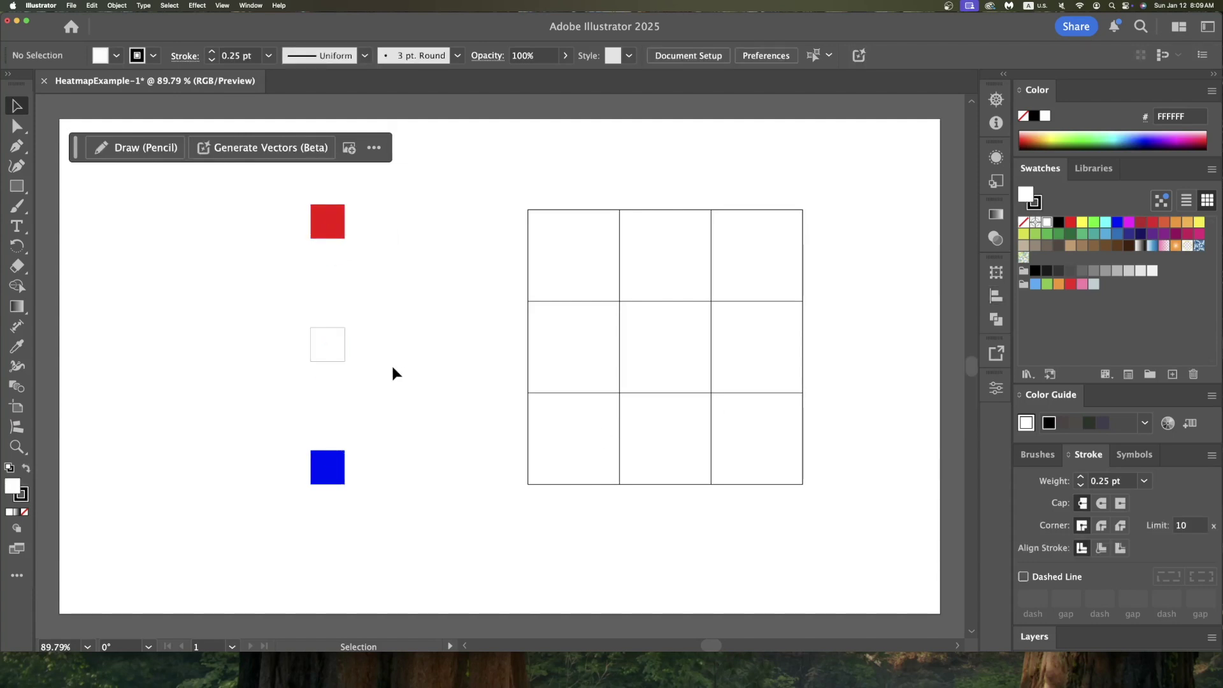
left_click(321, 358)
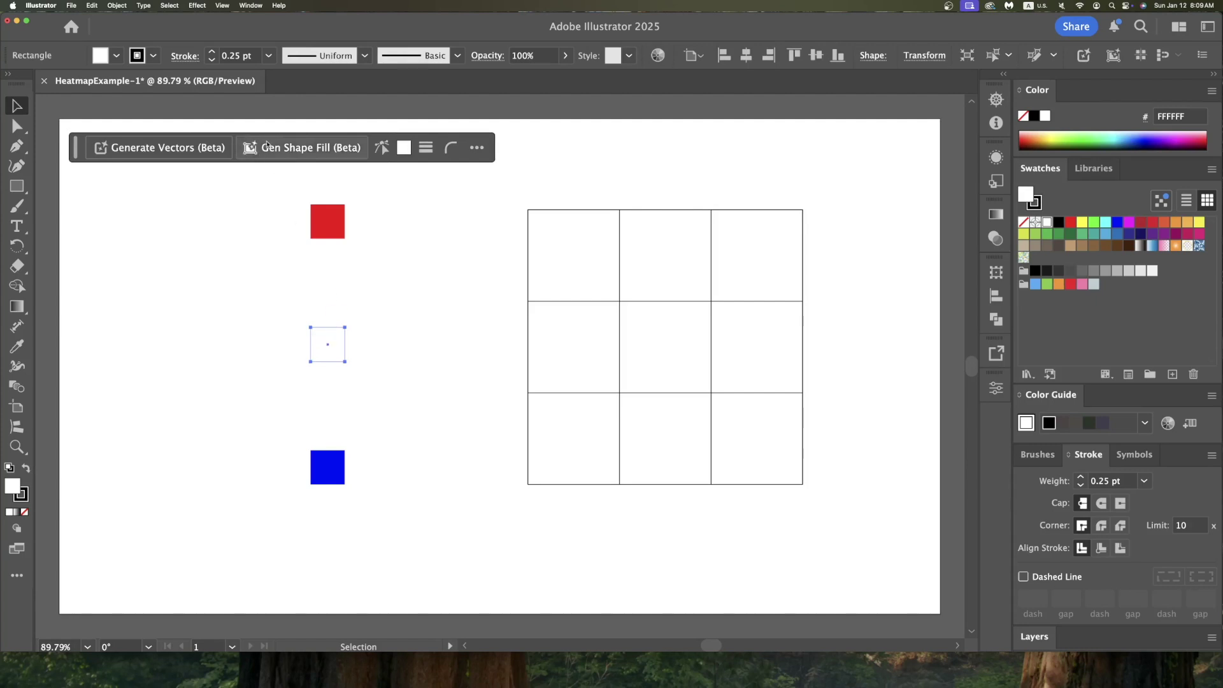
Remove the white square's outline and select all three squares.
left_click(152, 55)
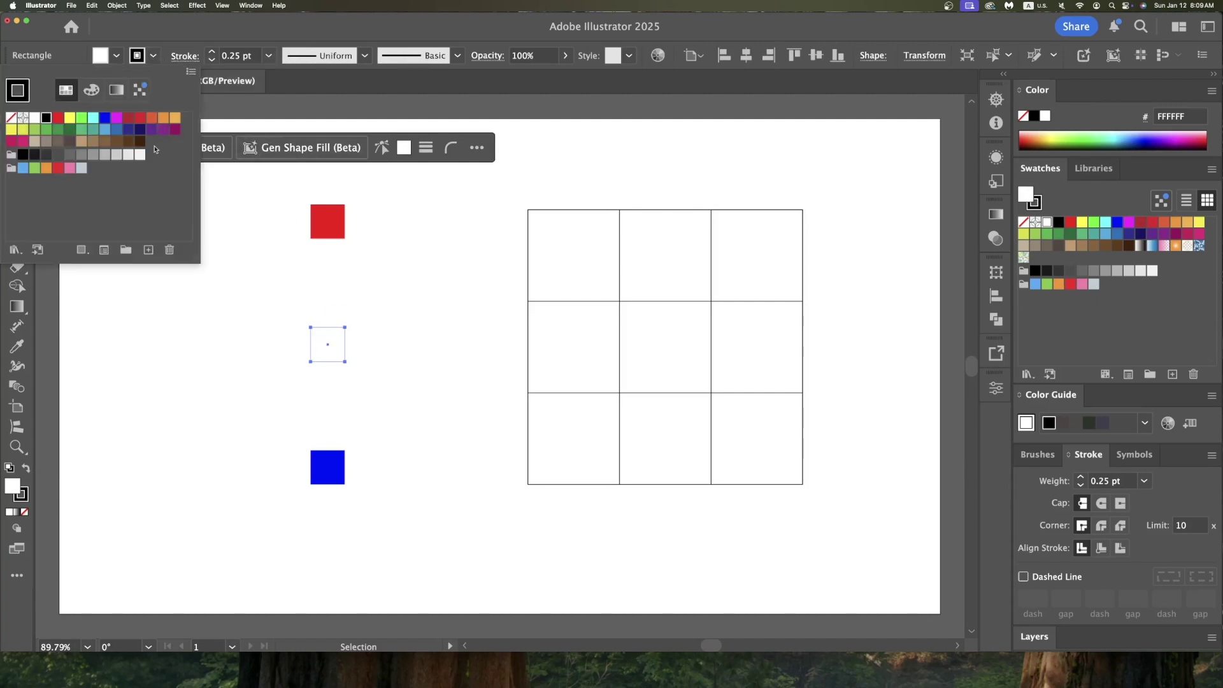
left_click(11, 117)
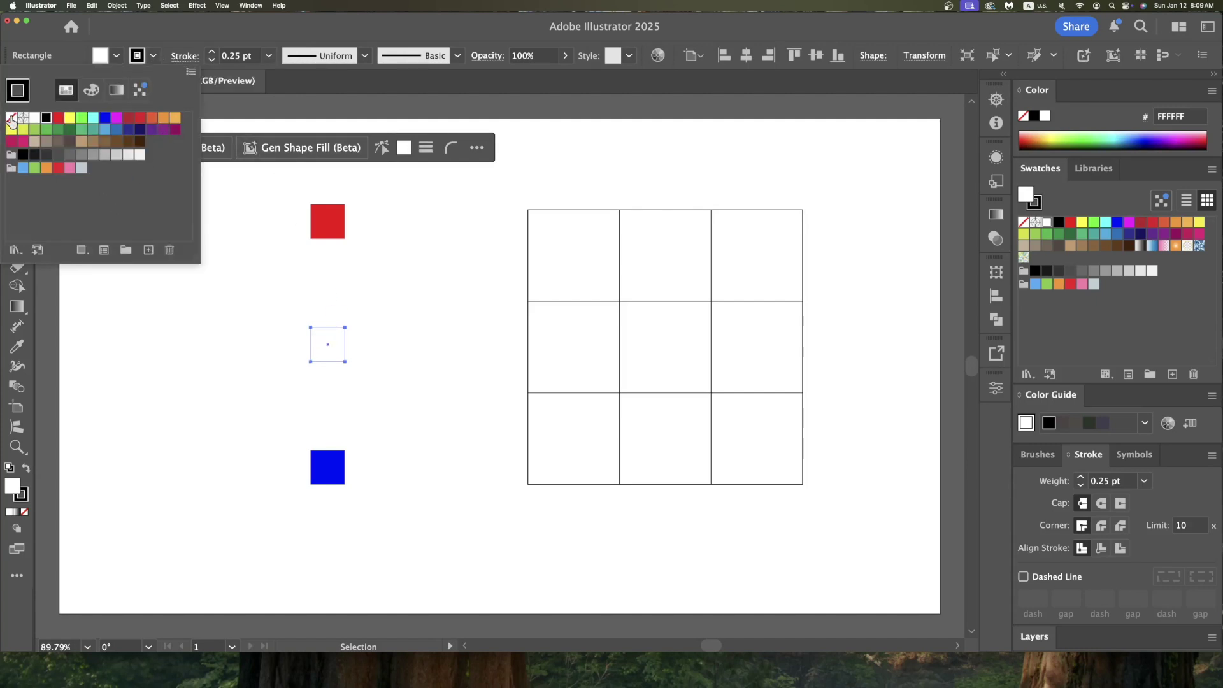
left_click(220, 288)
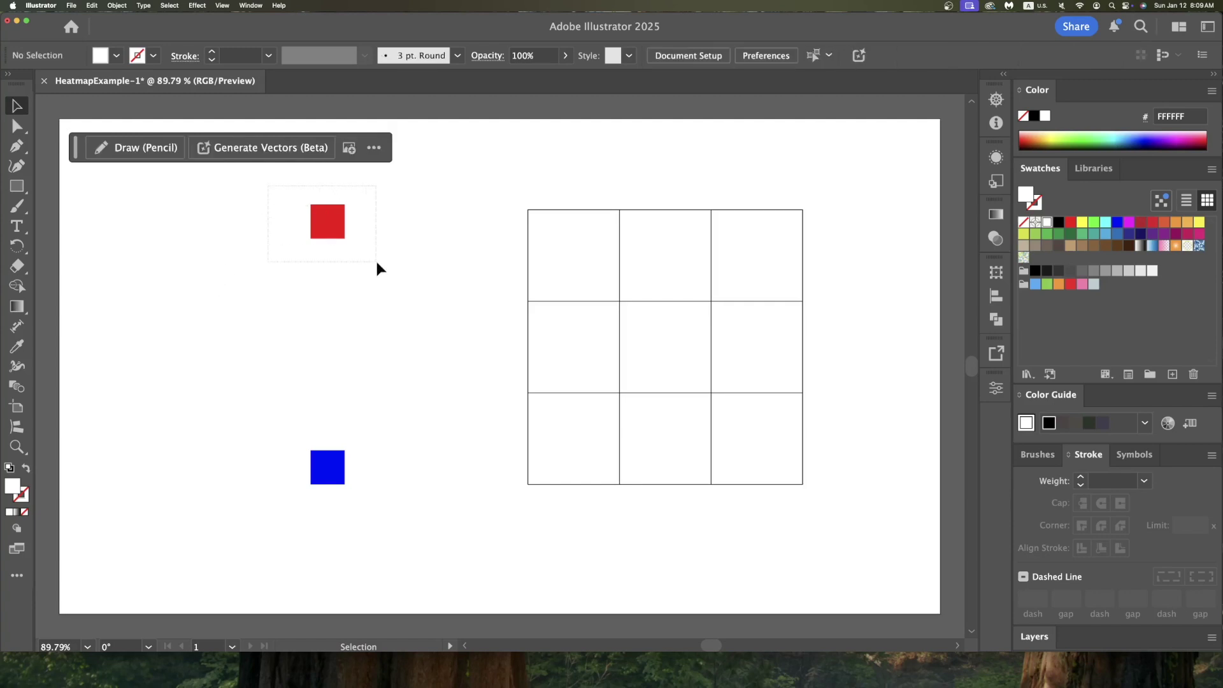
left_click_drag(387, 502, 387, 504)
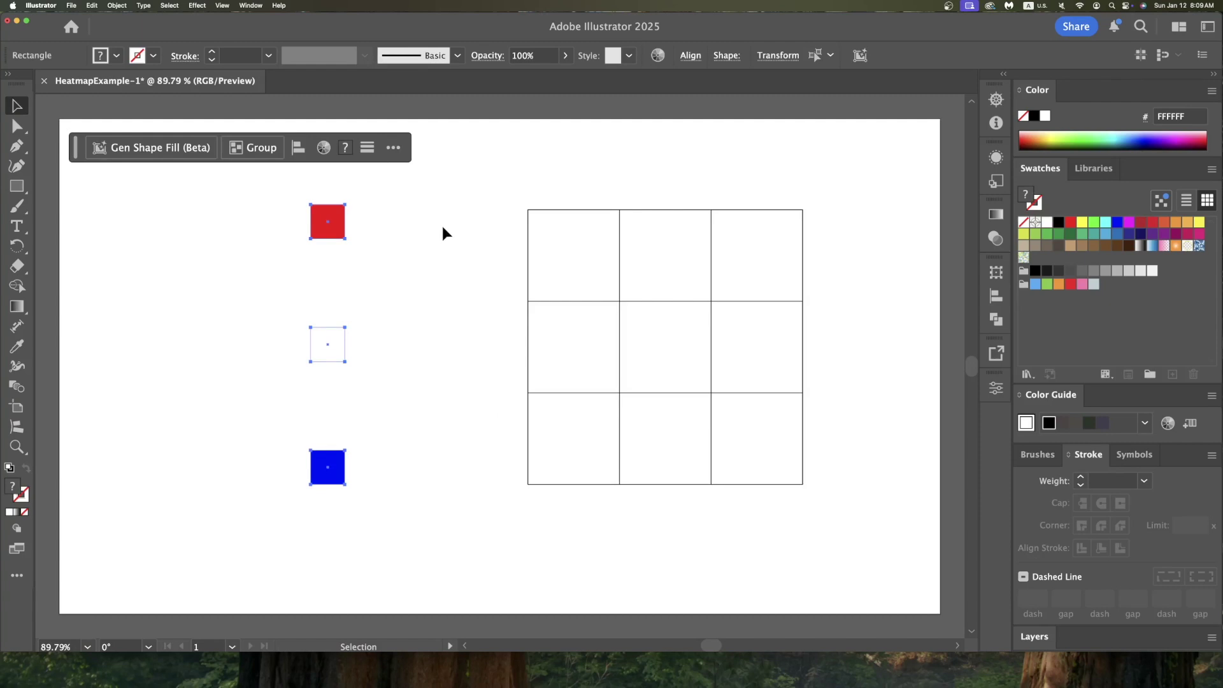
Set Blend Options to Specified Steps with 8 steps.
left_click(117, 6)
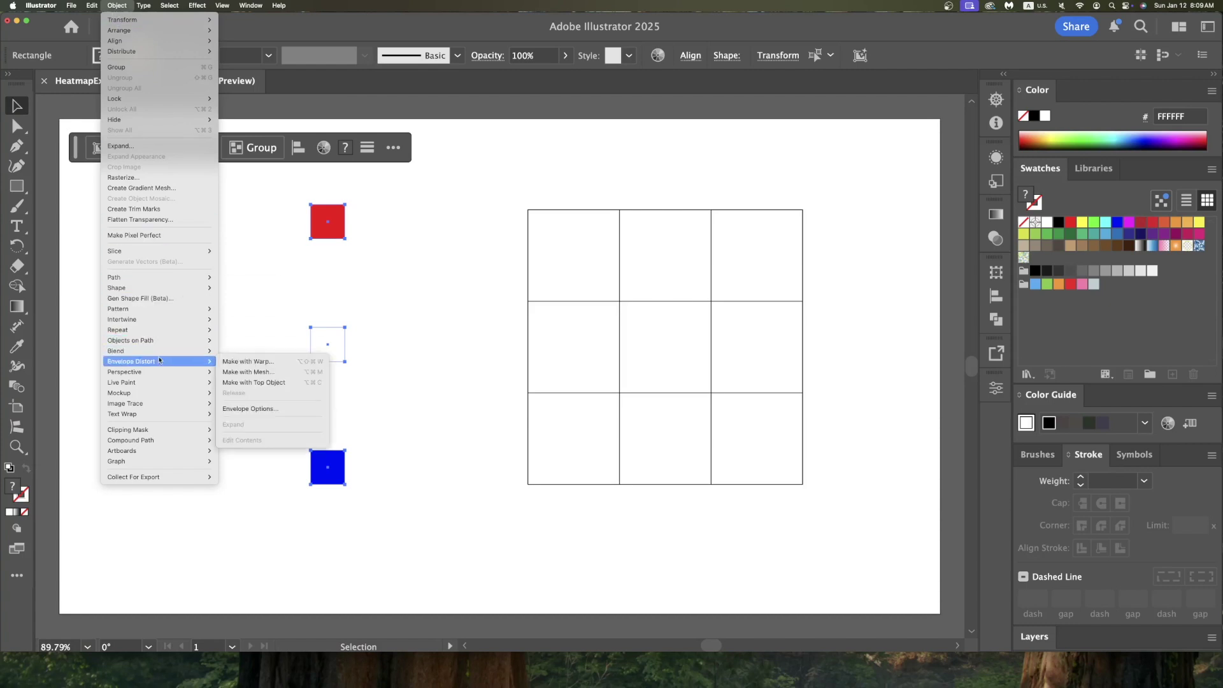
mouse_move(162, 353)
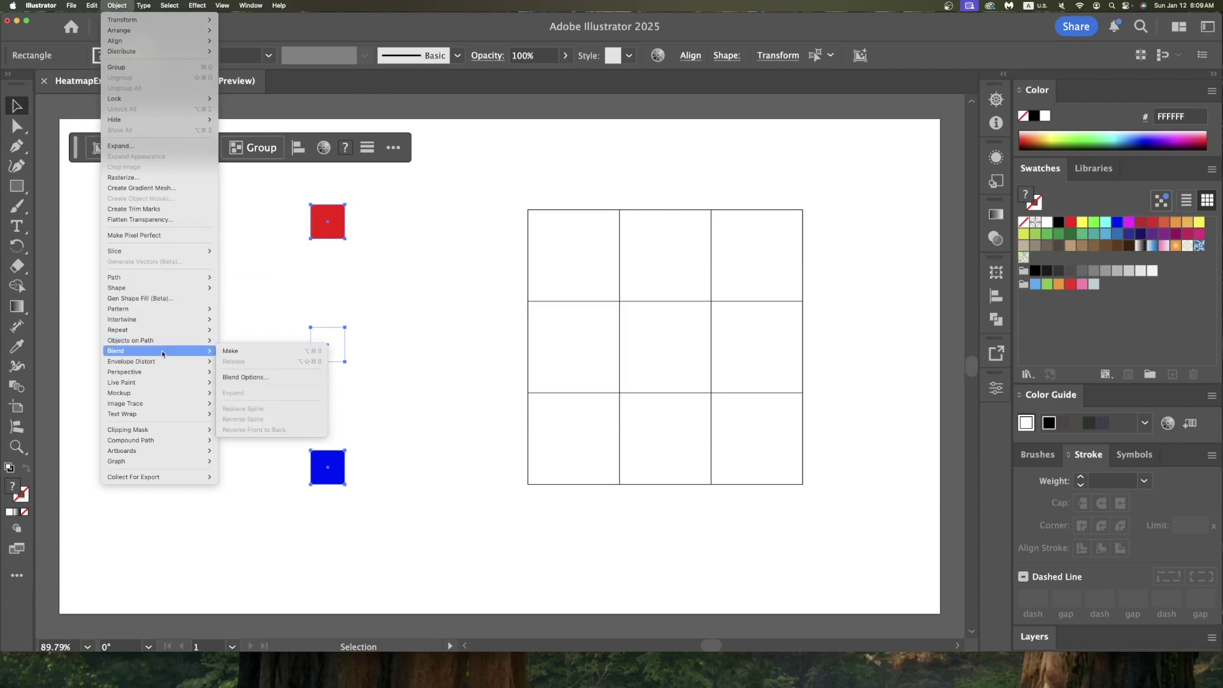
left_click(241, 377)
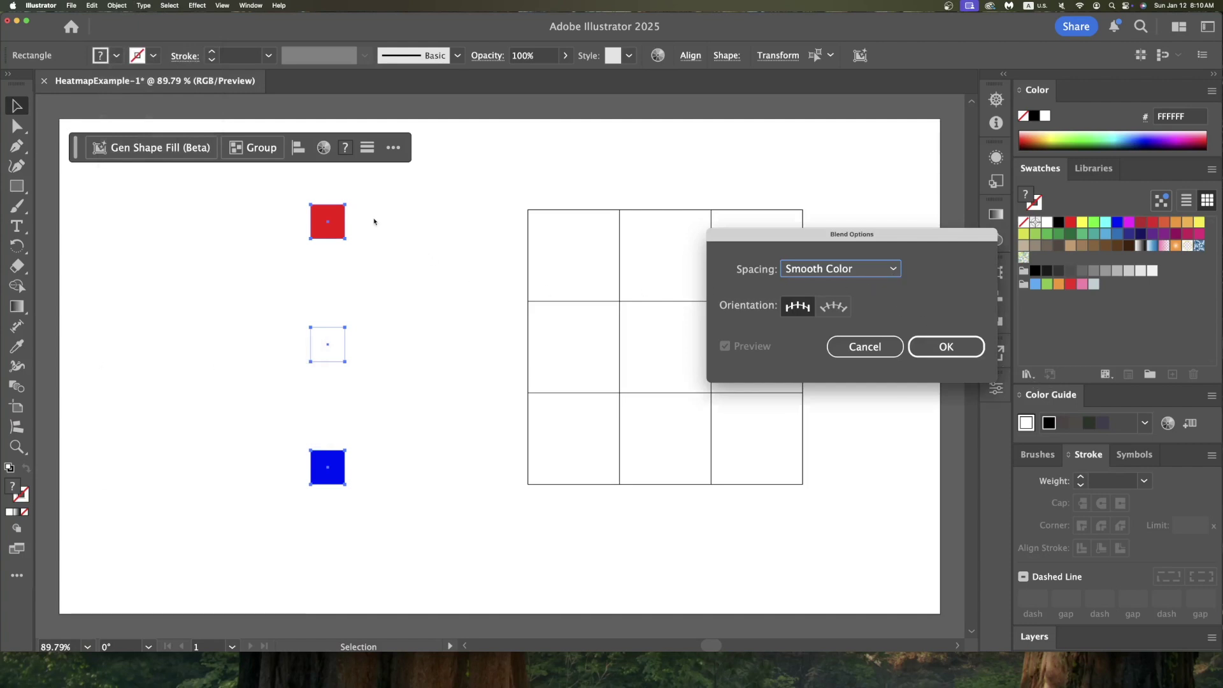
left_click(899, 269)
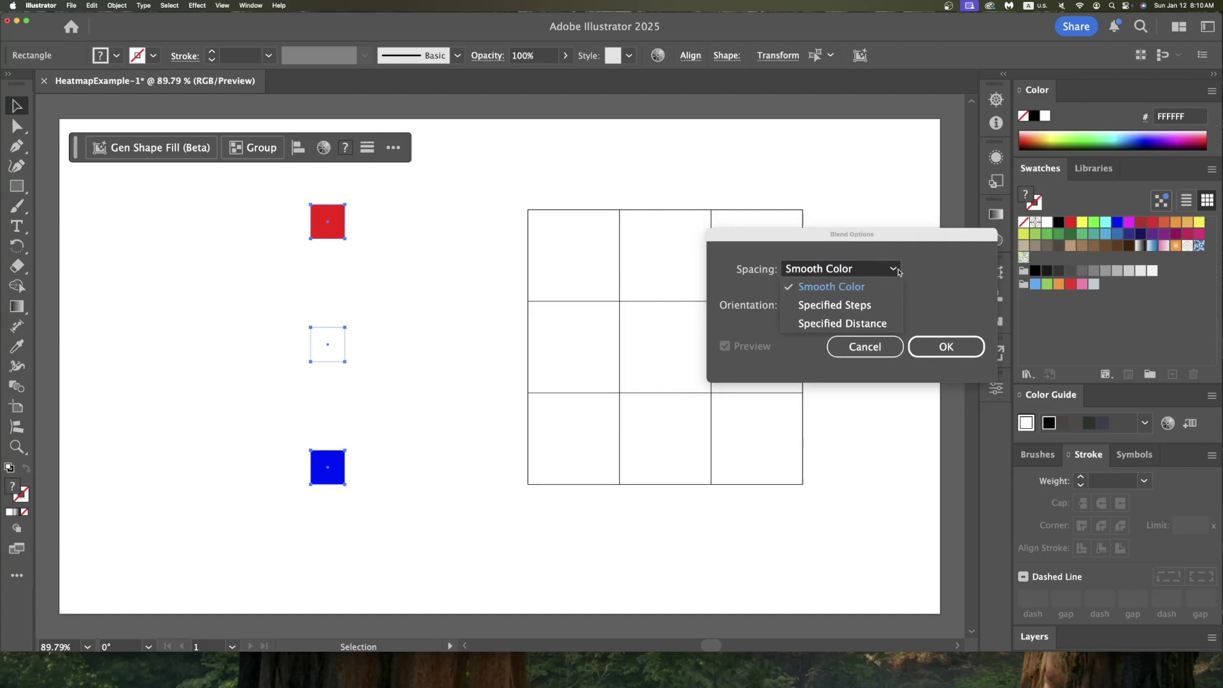
left_click(894, 306)
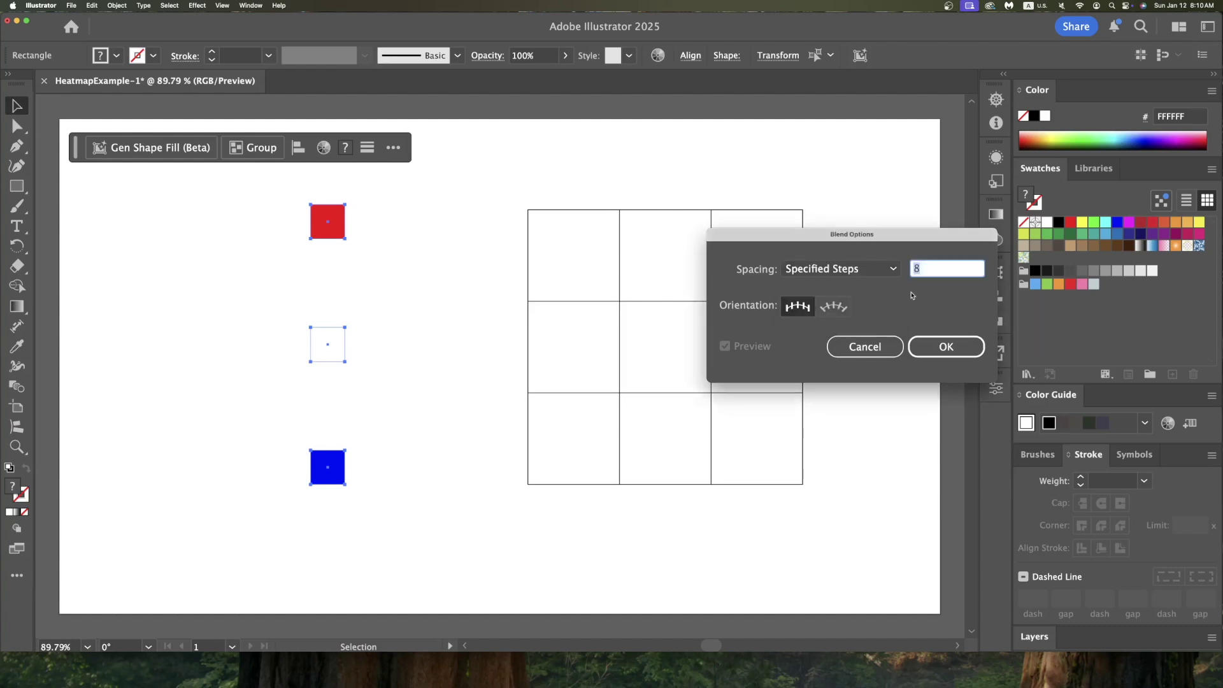
left_click(947, 346)
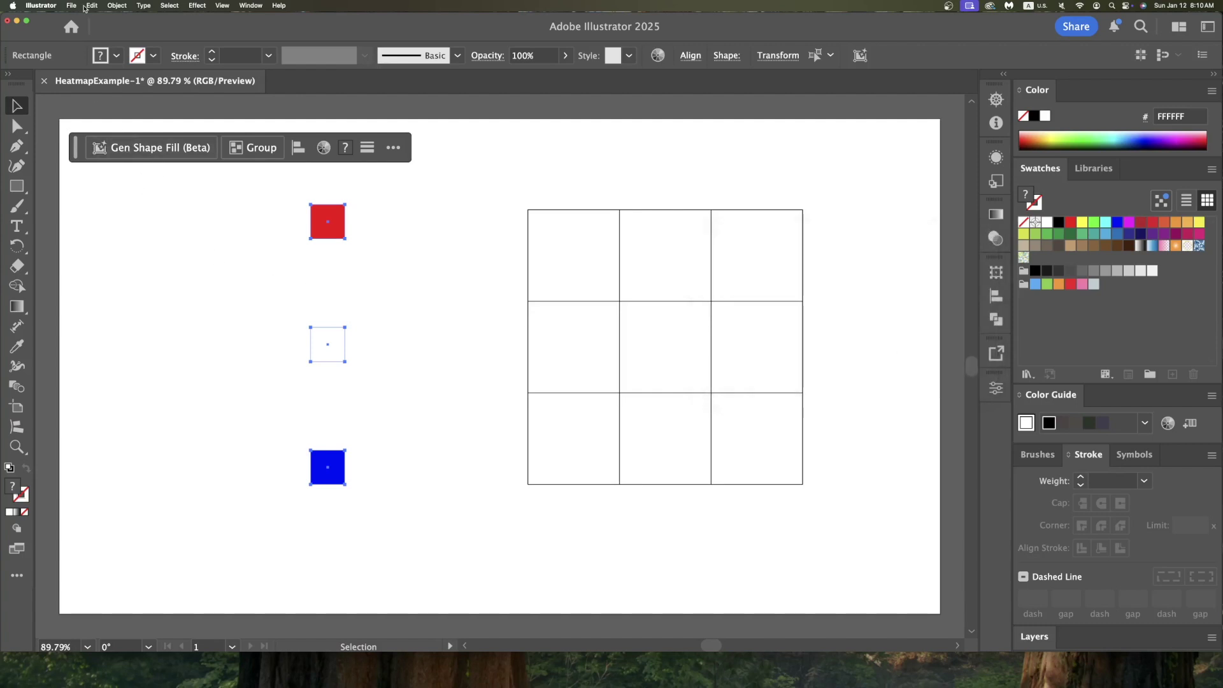
Make a blend of the red, white and blue squares, then deselect the strip.
left_click(113, 9)
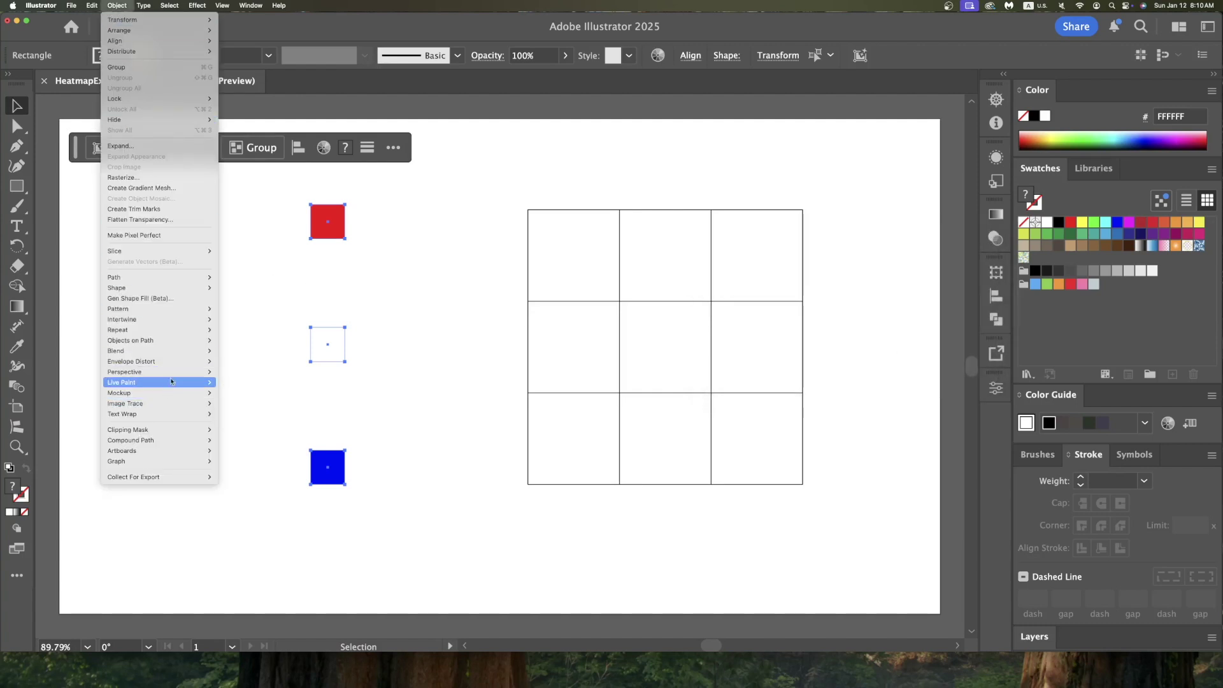
mouse_move(192, 351)
left_click(252, 352)
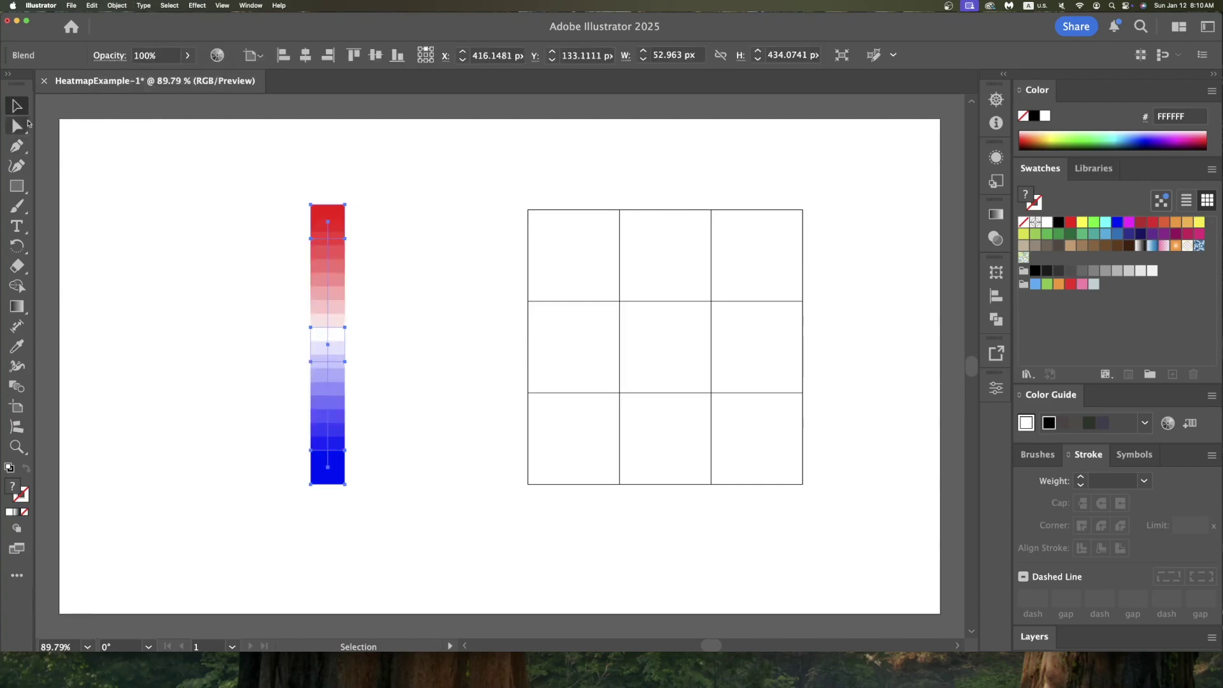
left_click(459, 315)
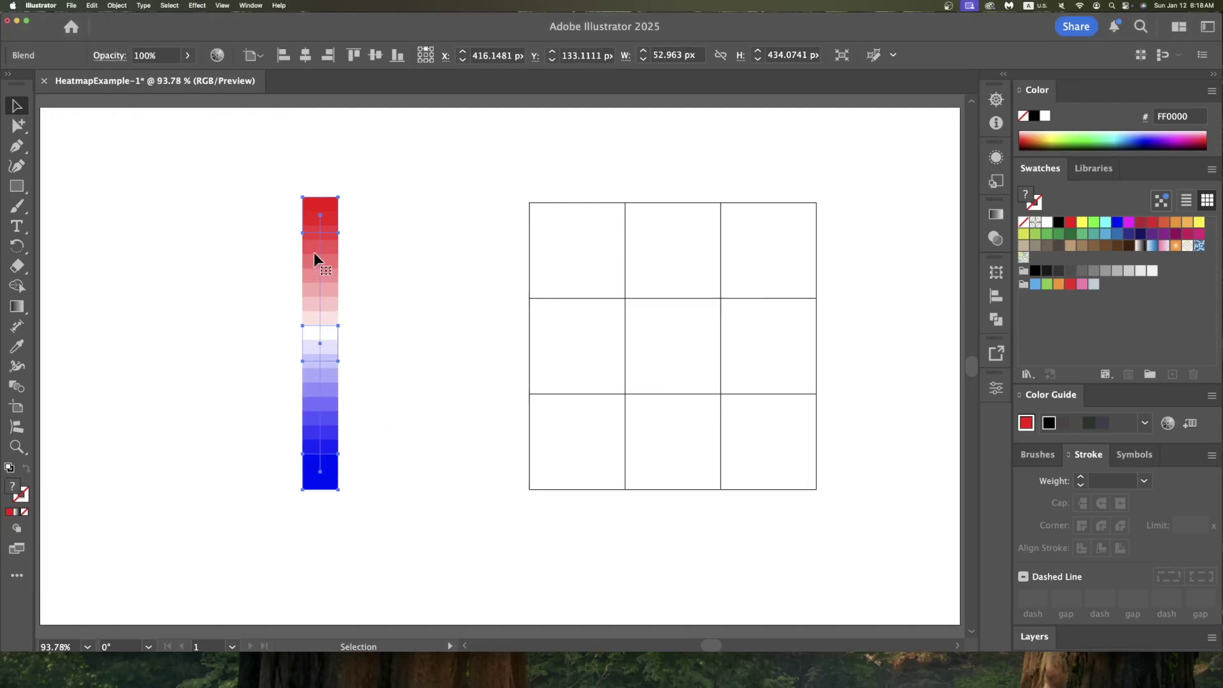
left_click(116, 5)
Change the blend's Specified Steps from 8 to 3.
mouse_move(154, 351)
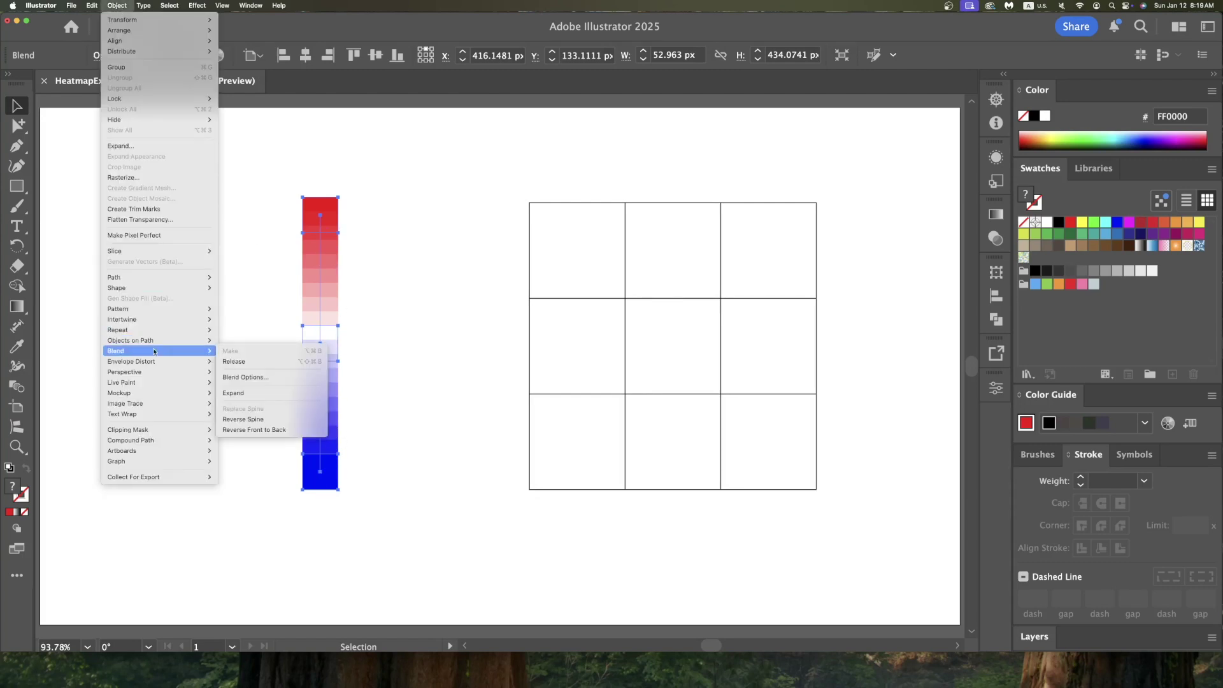
left_click(270, 382)
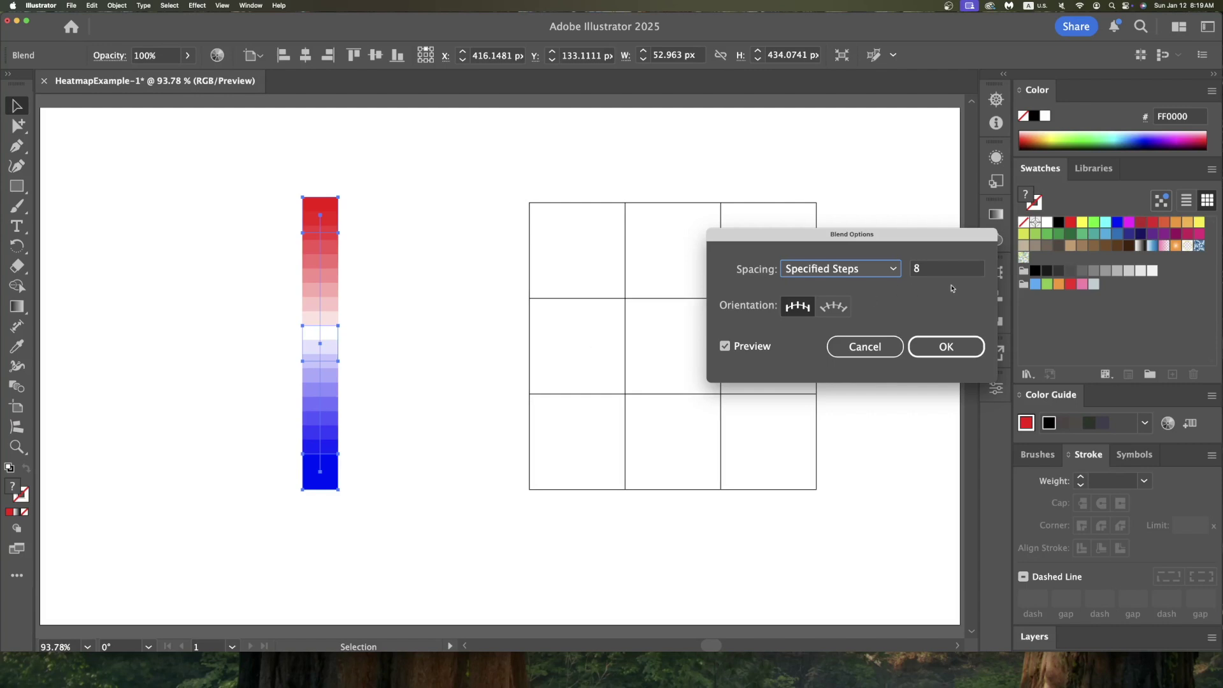
left_click(916, 269)
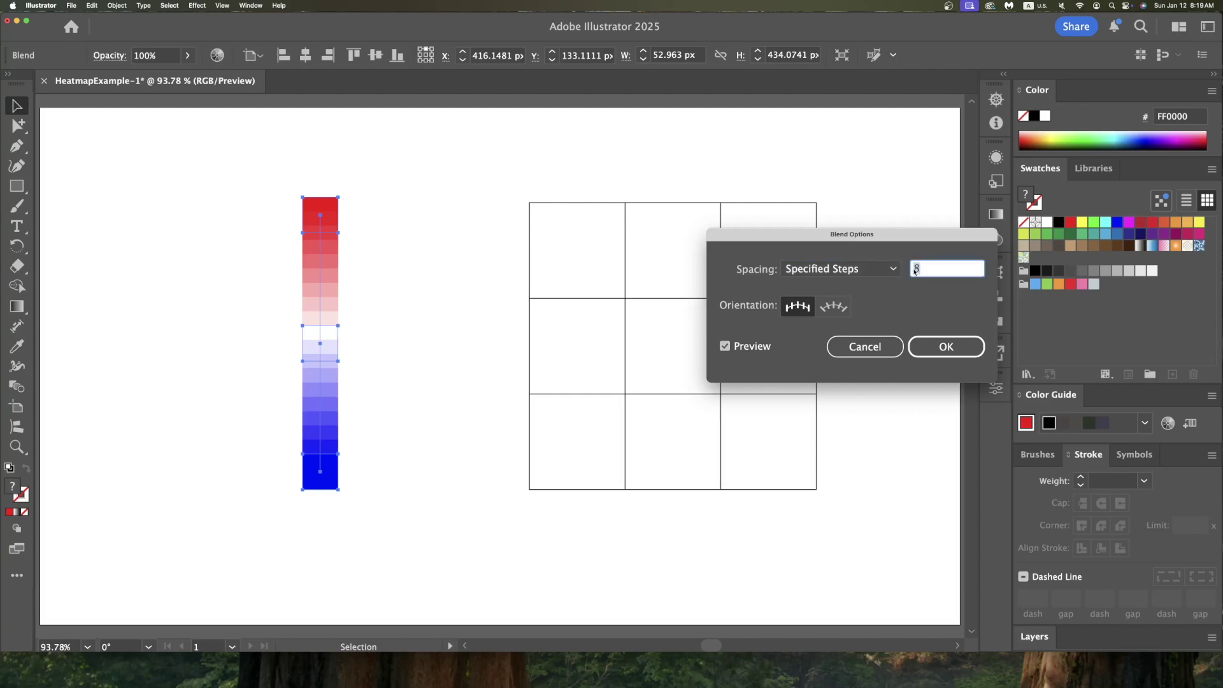
type("3")
left_click(946, 346)
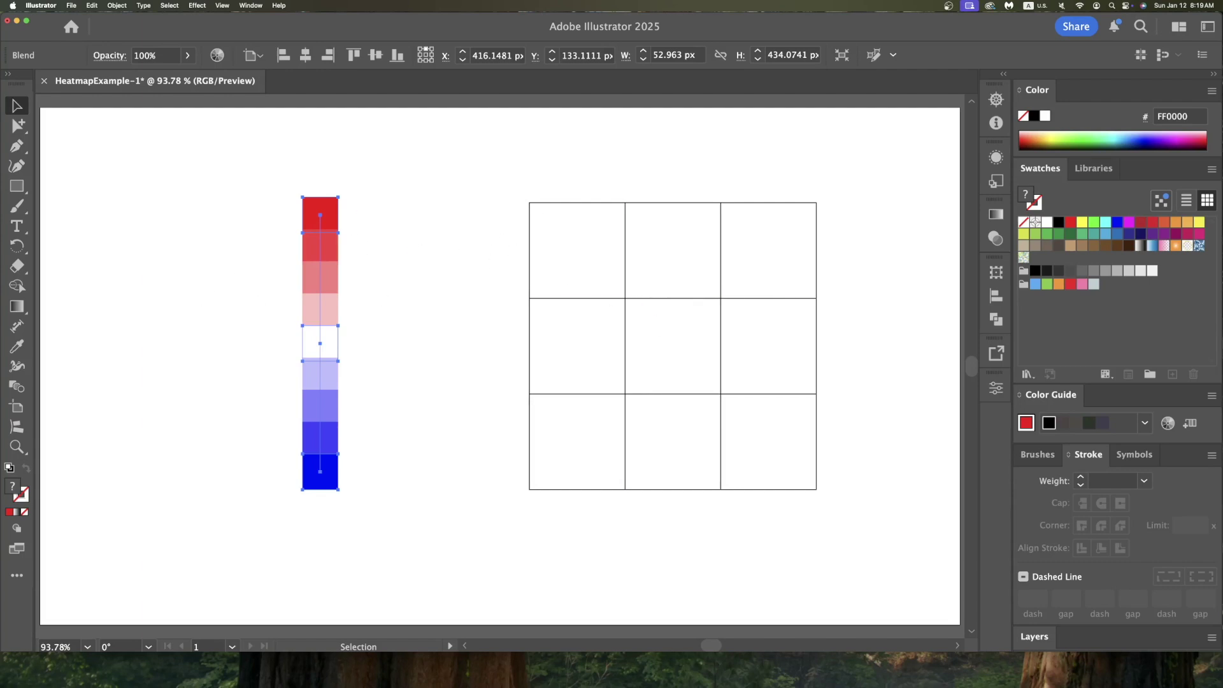
Deselect the blend, delete a stray object, and switch to the Rectangle tool.
left_click(213, 297)
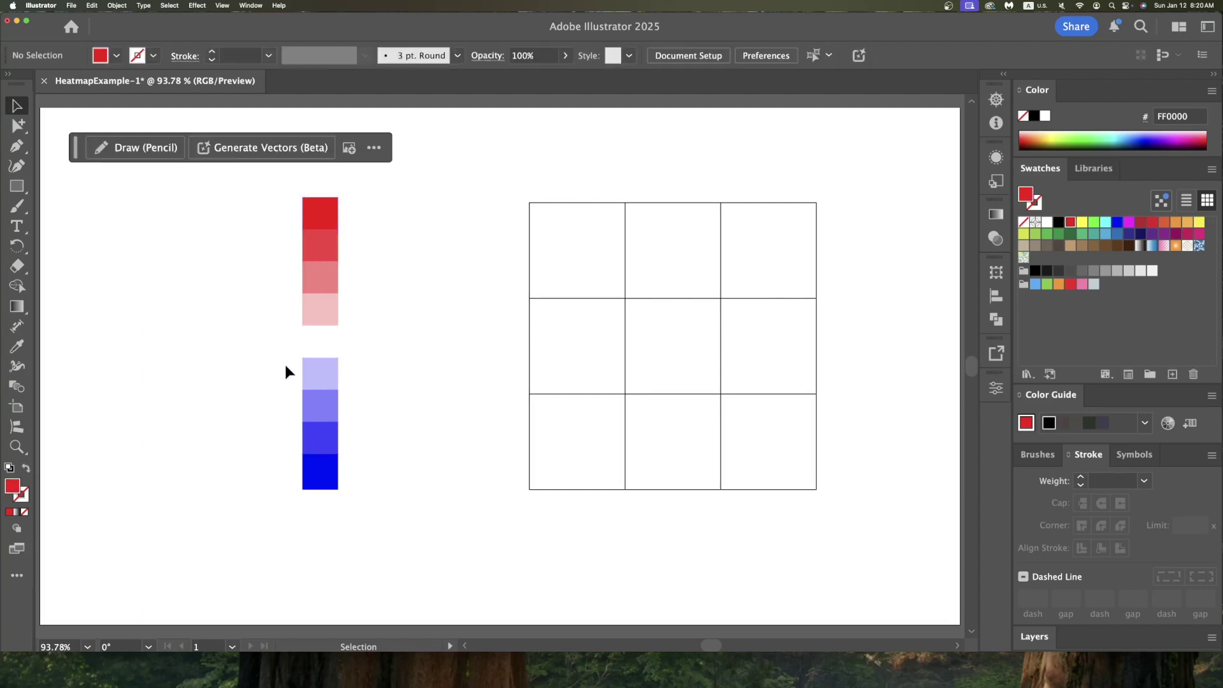
left_click(318, 344)
key("Delete")
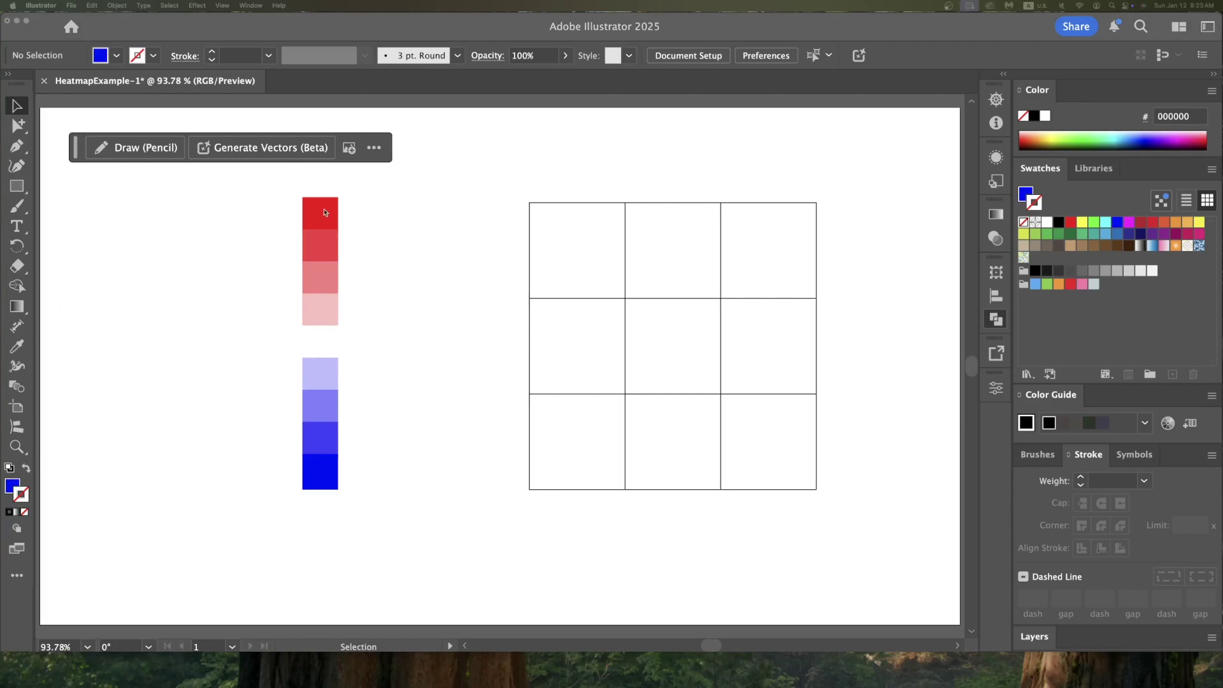
left_click(326, 212)
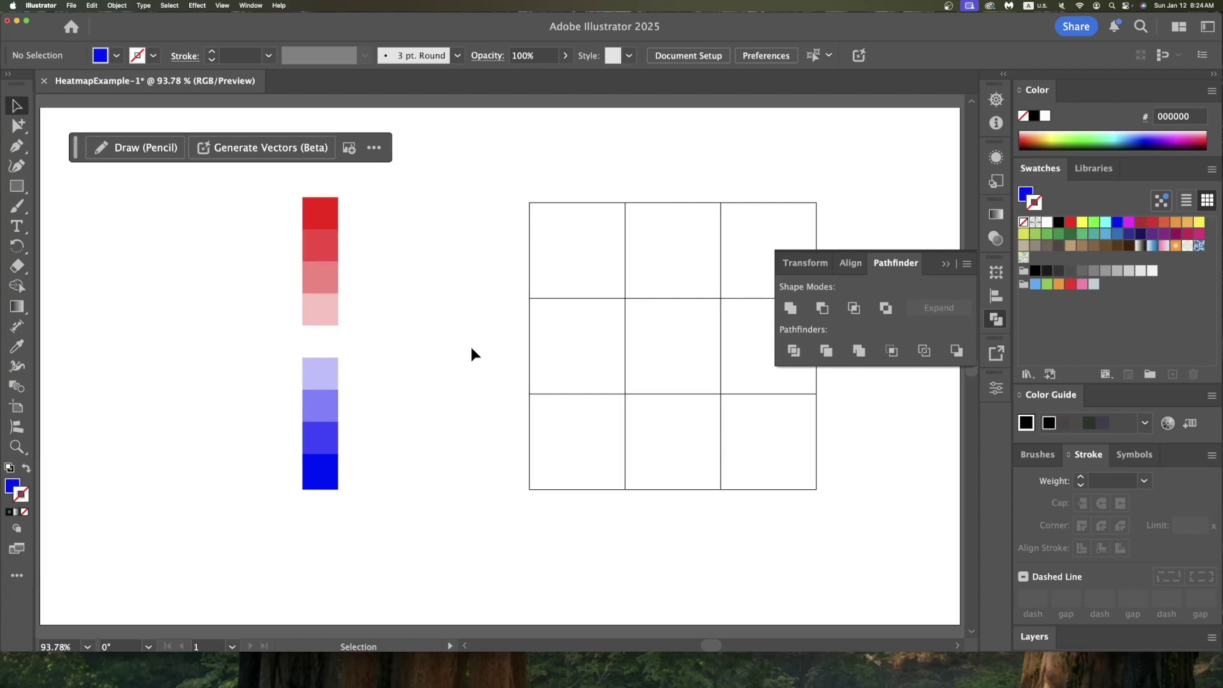
key("m")
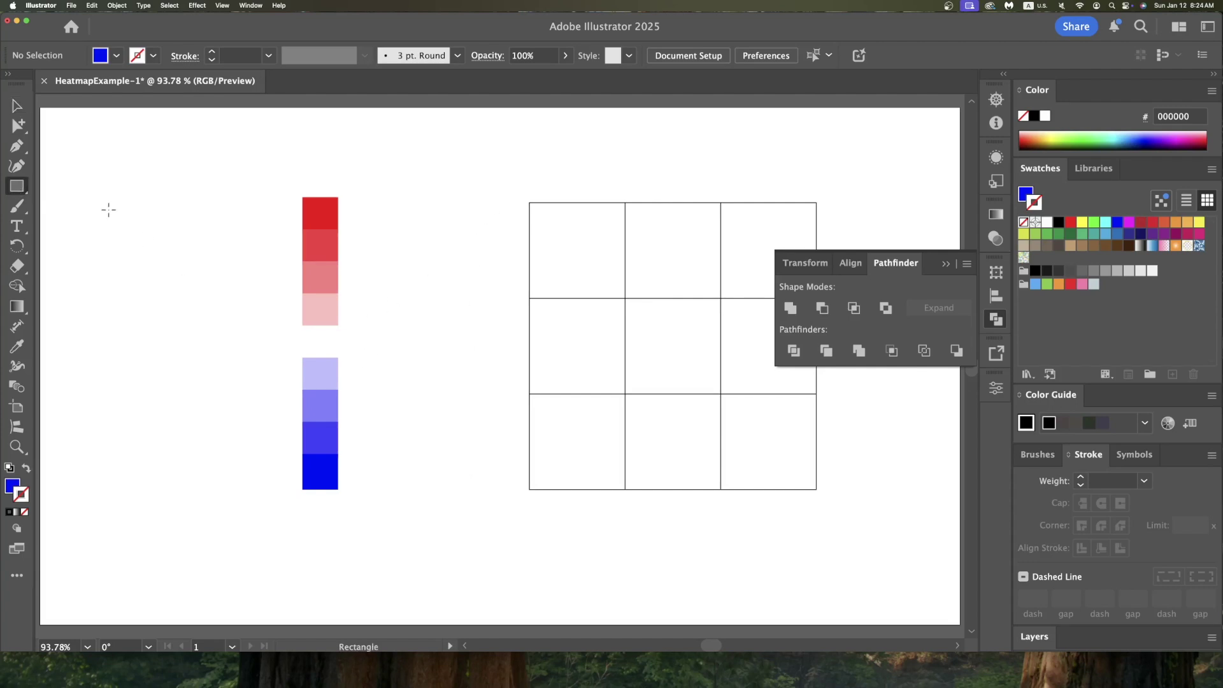
Draw a large rectangle covering all the artwork and fill it dark grey.
mouse_move(120, 130)
left_mouse_down()
mouse_move(515, 448)
mouse_move(791, 571)
mouse_move(899, 574)
left_mouse_up()
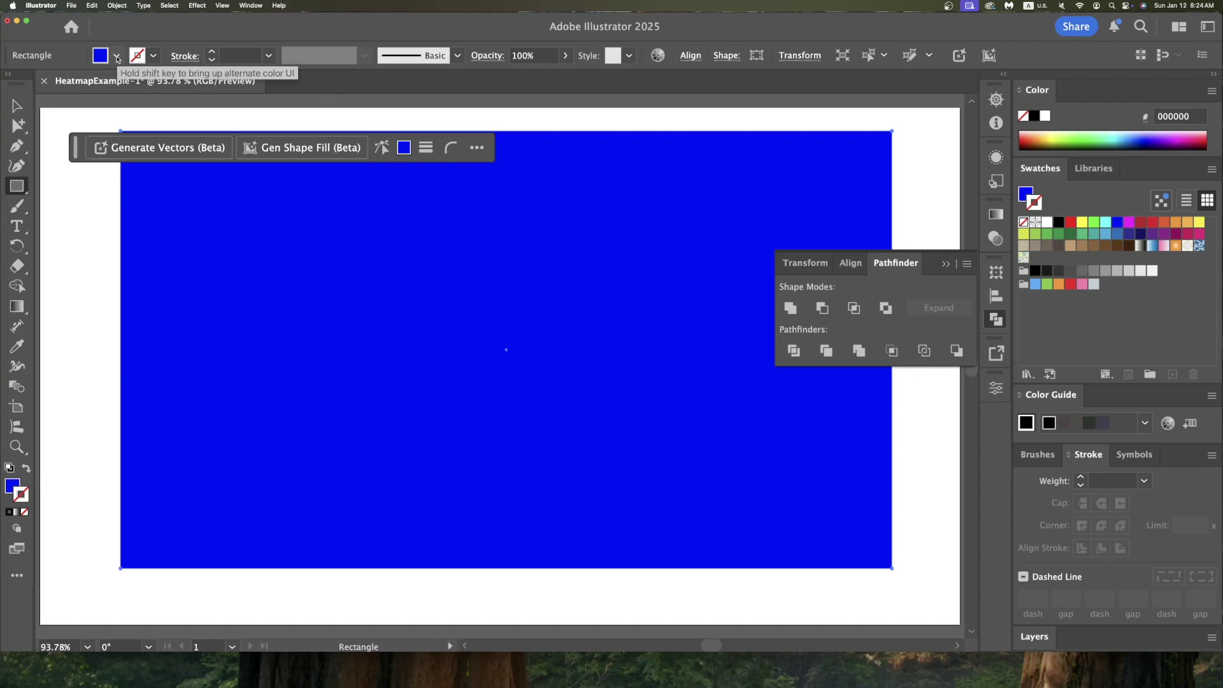
left_click(117, 59)
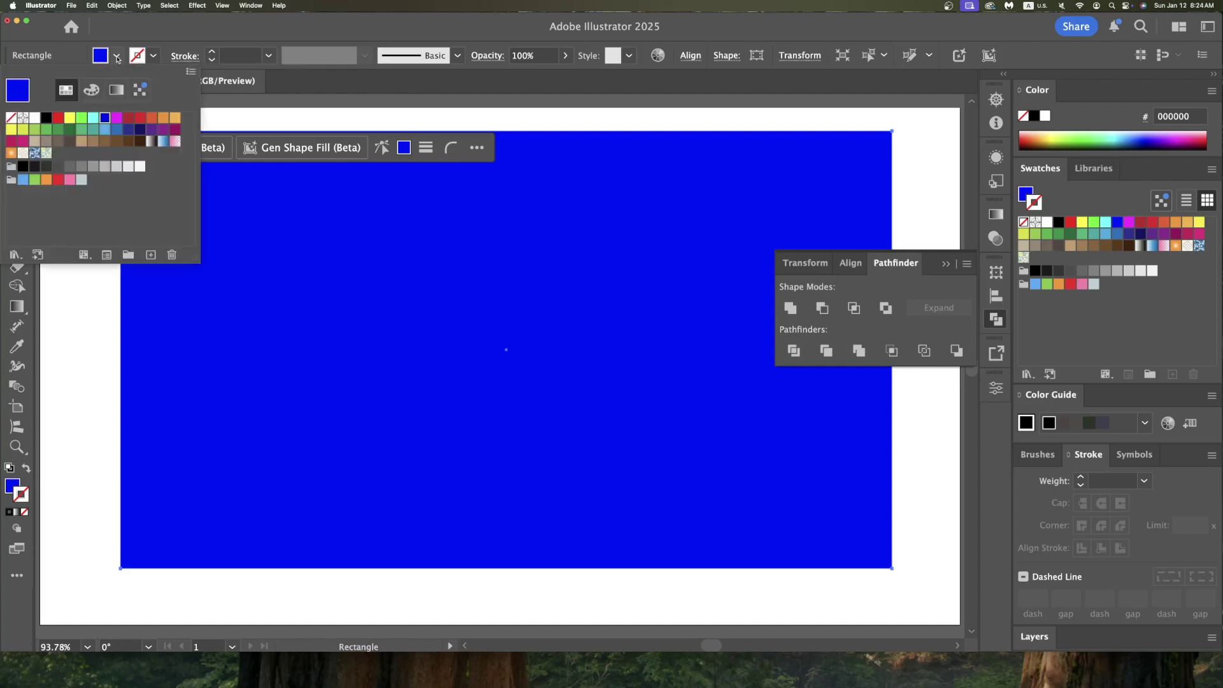
left_click(48, 172)
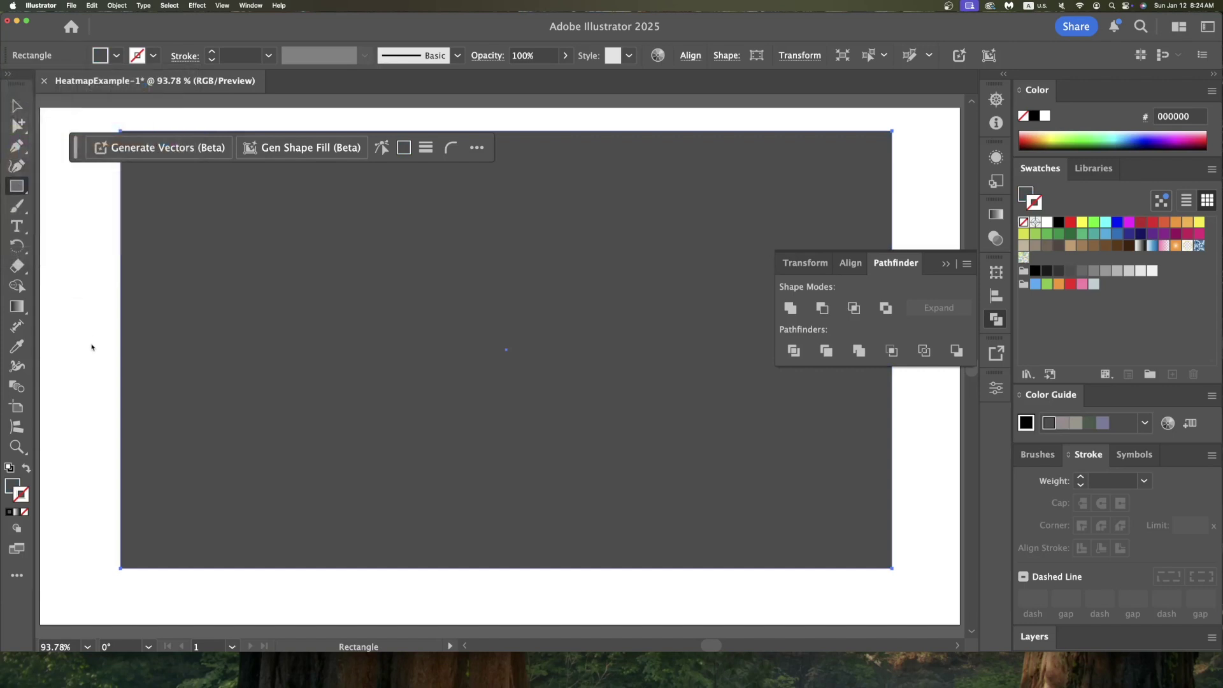
Send the grey rectangle to the very back behind the colour bar and grid.
key("v")
key("super+shift+bracketleft")
key("m")
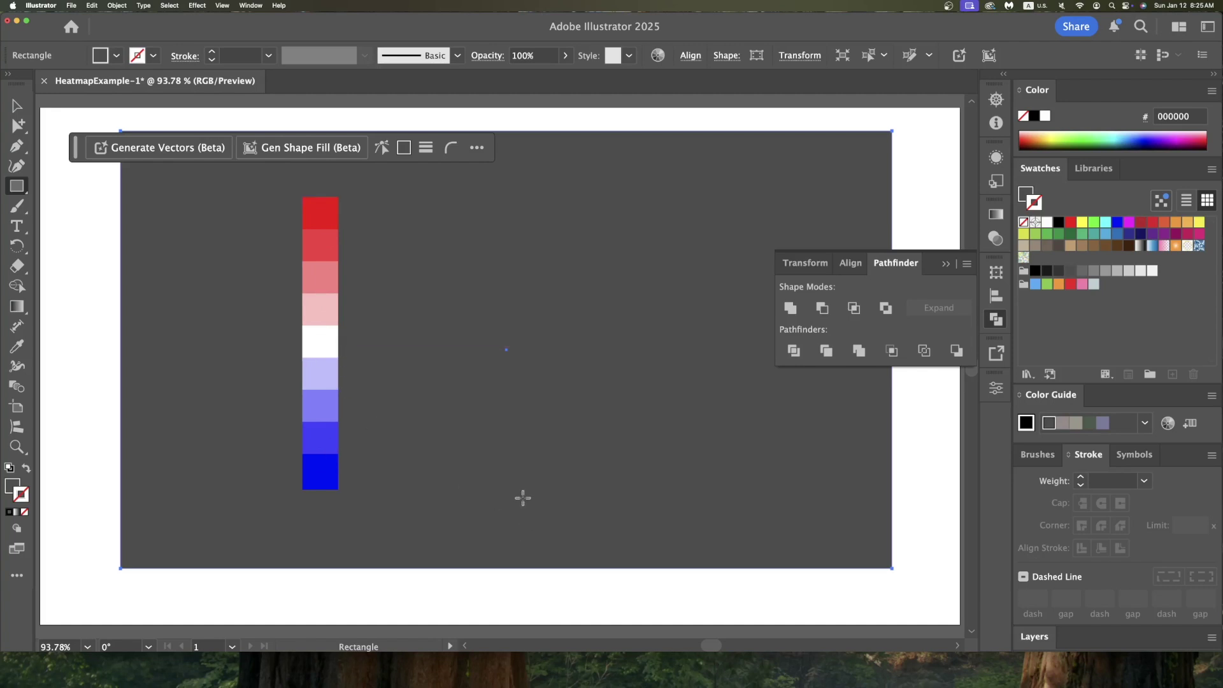
key("super")
key("super+shift")
key("super+shift+z")
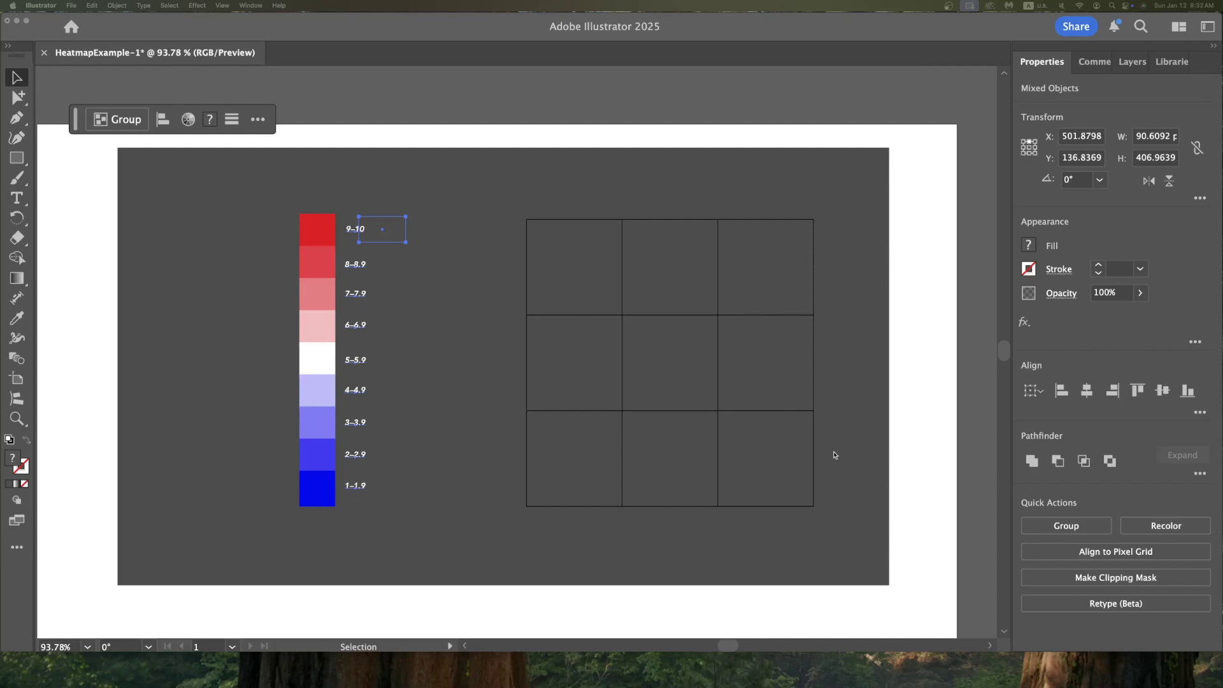
Bring the Illustrator window back into focus beside the labelled legend.
left_click(1090, 394)
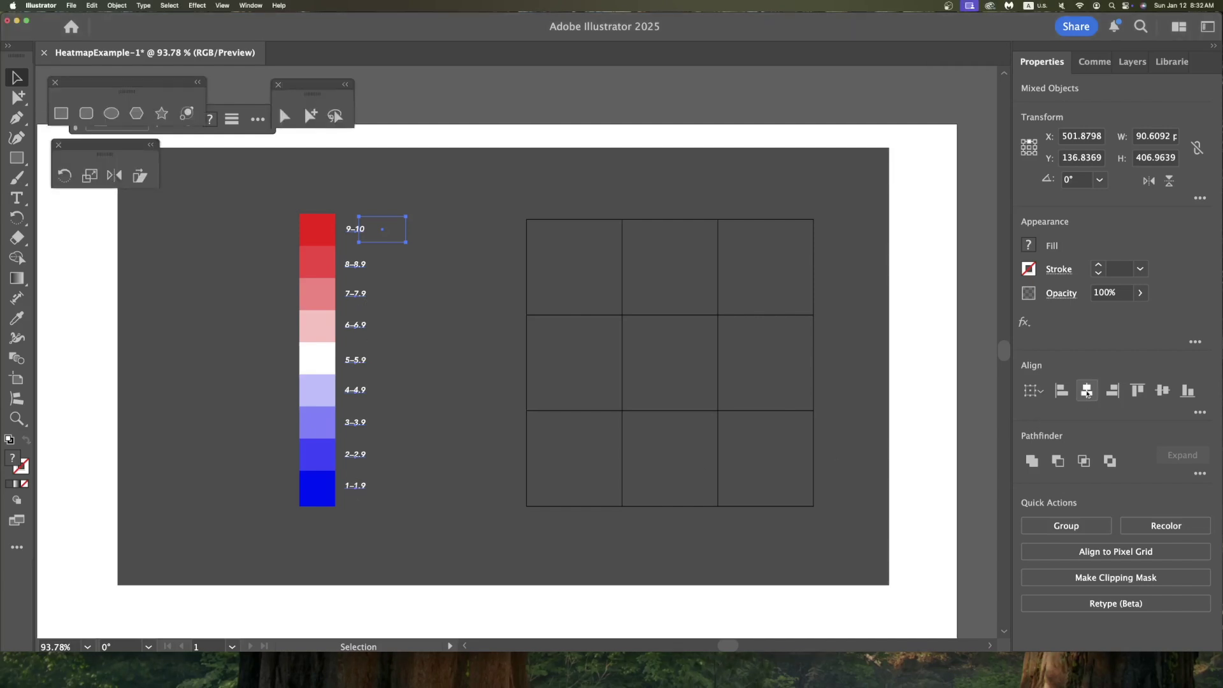
Centre the range labels horizontally and distribute them evenly by their vertical centres.
left_click(1089, 394)
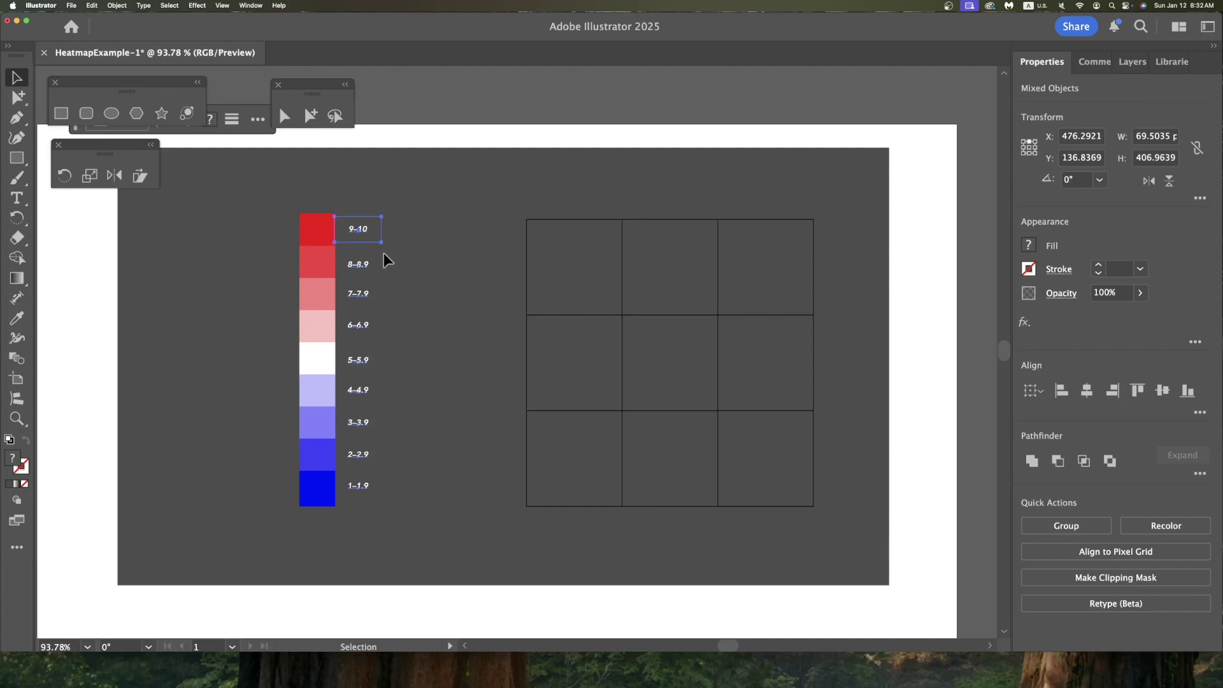
left_click(412, 369)
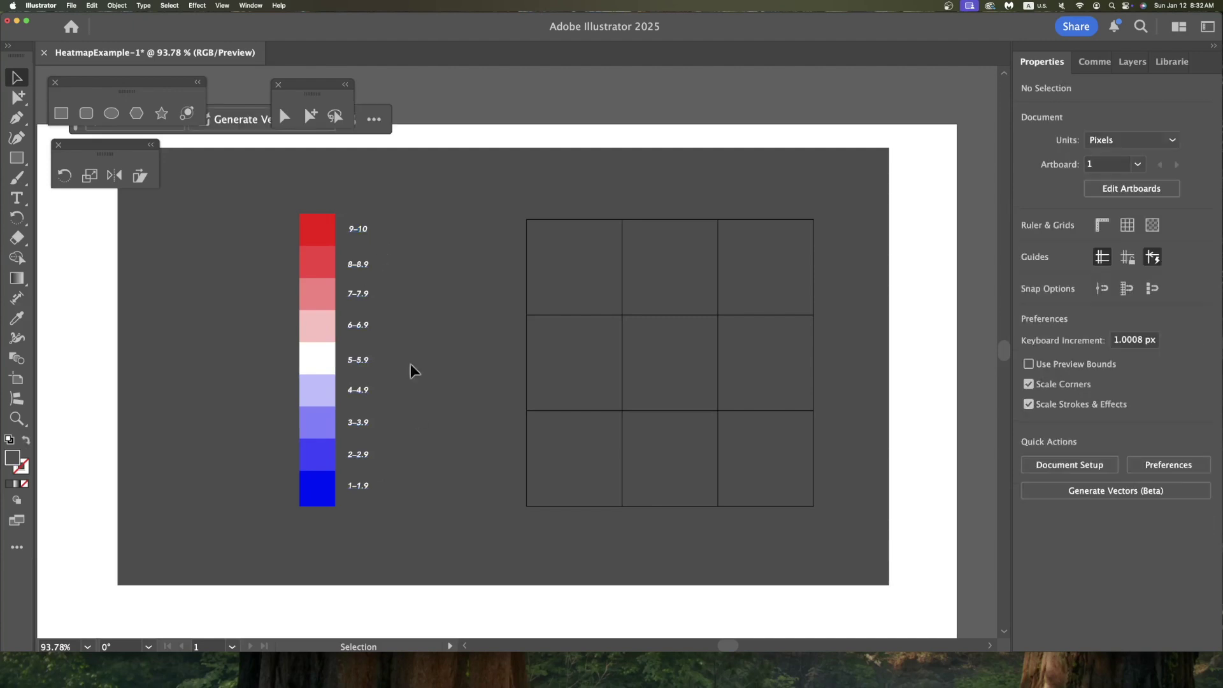
left_click(357, 231)
left_click(1200, 412)
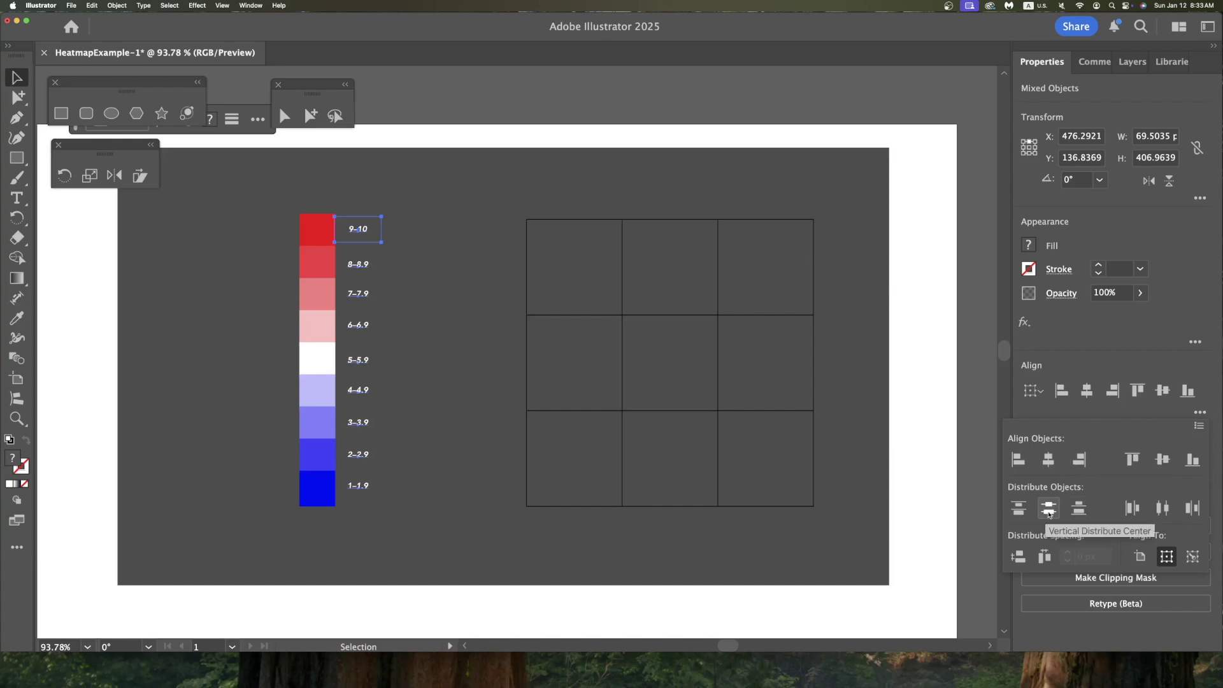
left_click(1049, 510)
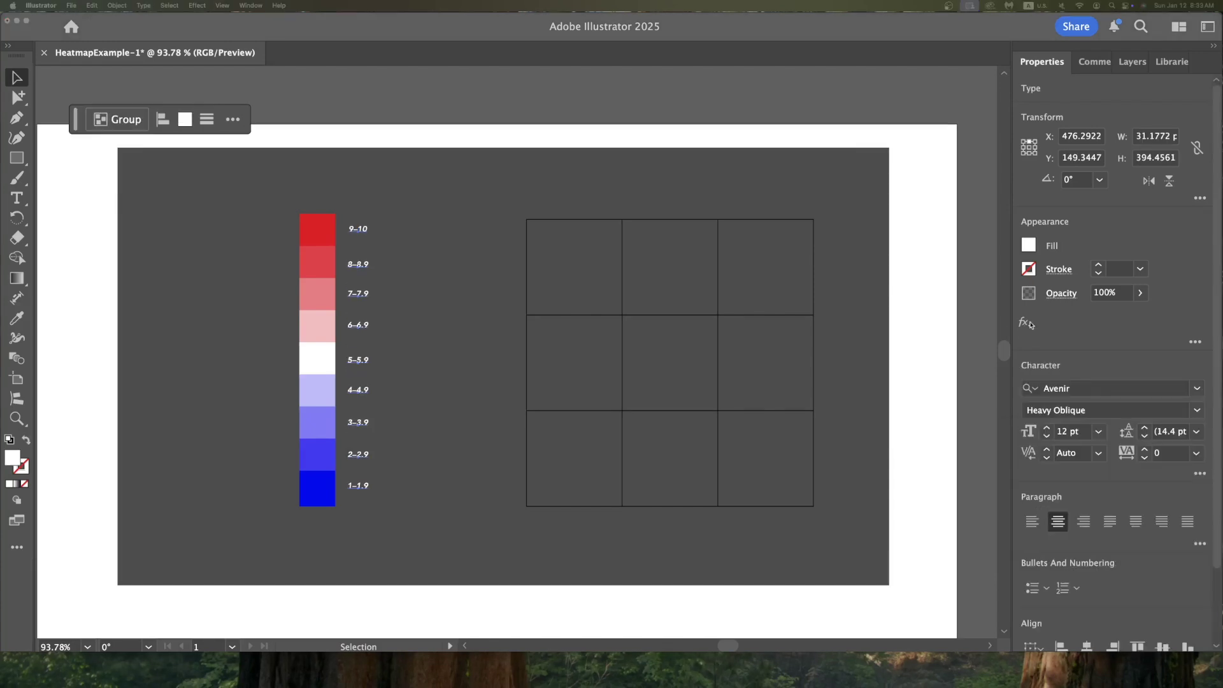
left_click(388, 200)
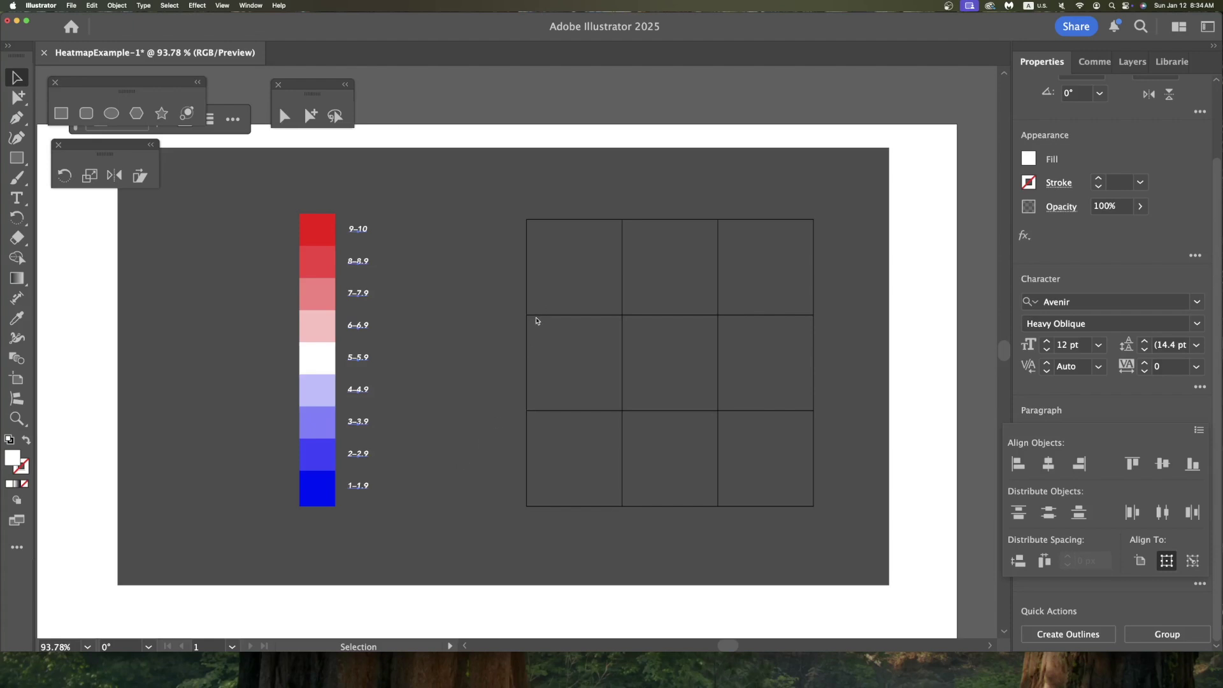
key("Escape")
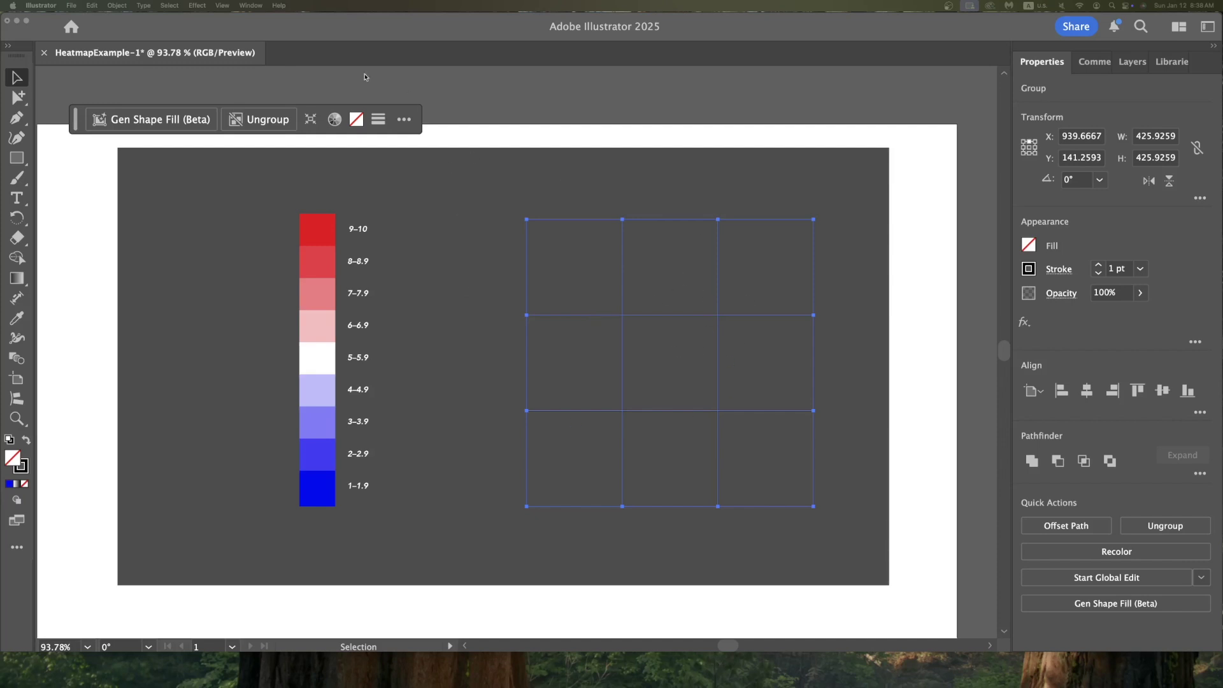
Convert the 3x3 grid into a Live Paint group with Object > Live Paint > Make.
left_click(117, 6)
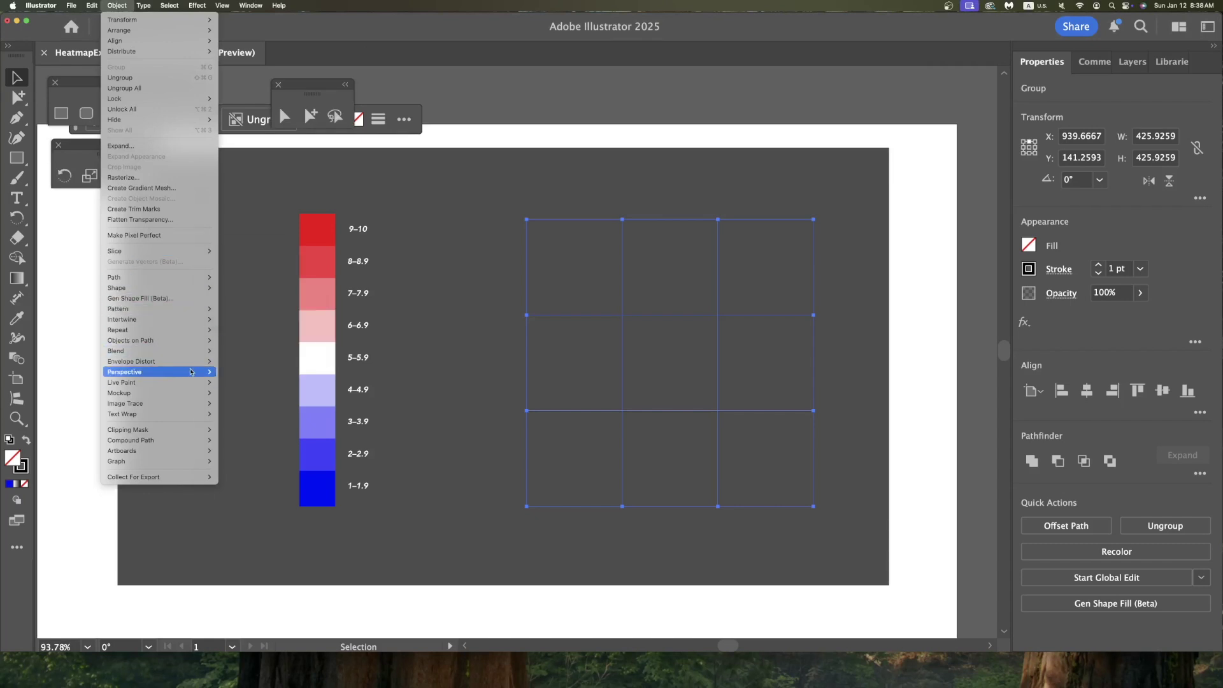
mouse_move(194, 382)
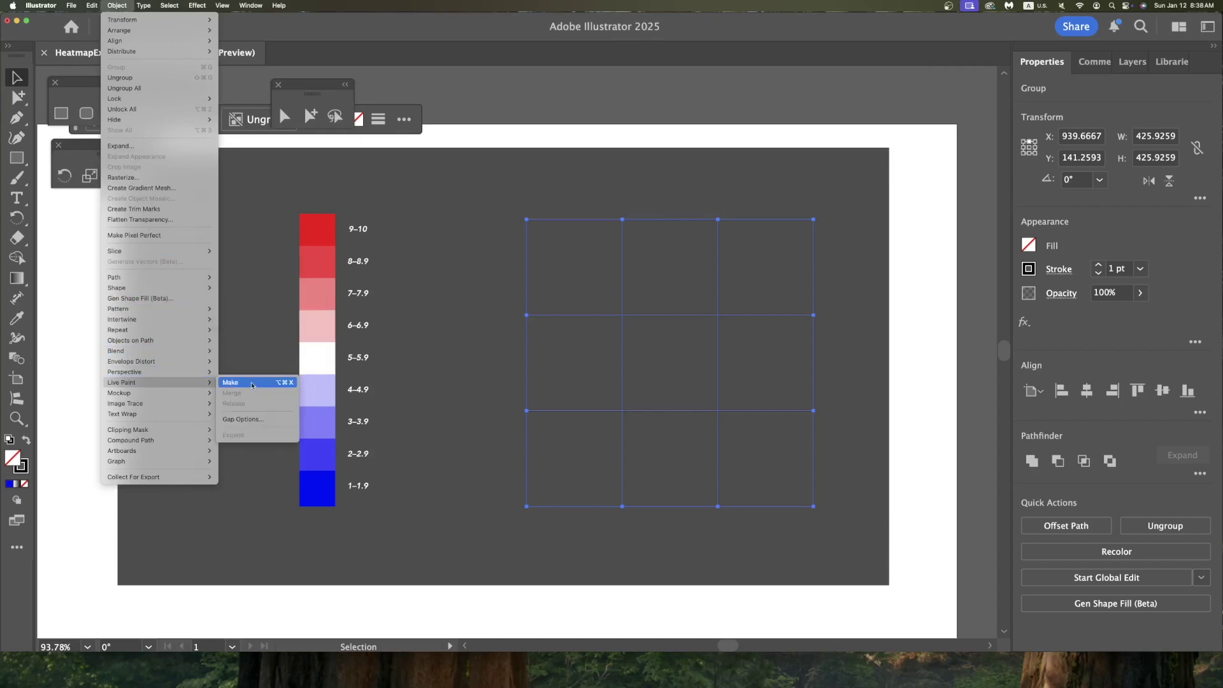
left_click(252, 384)
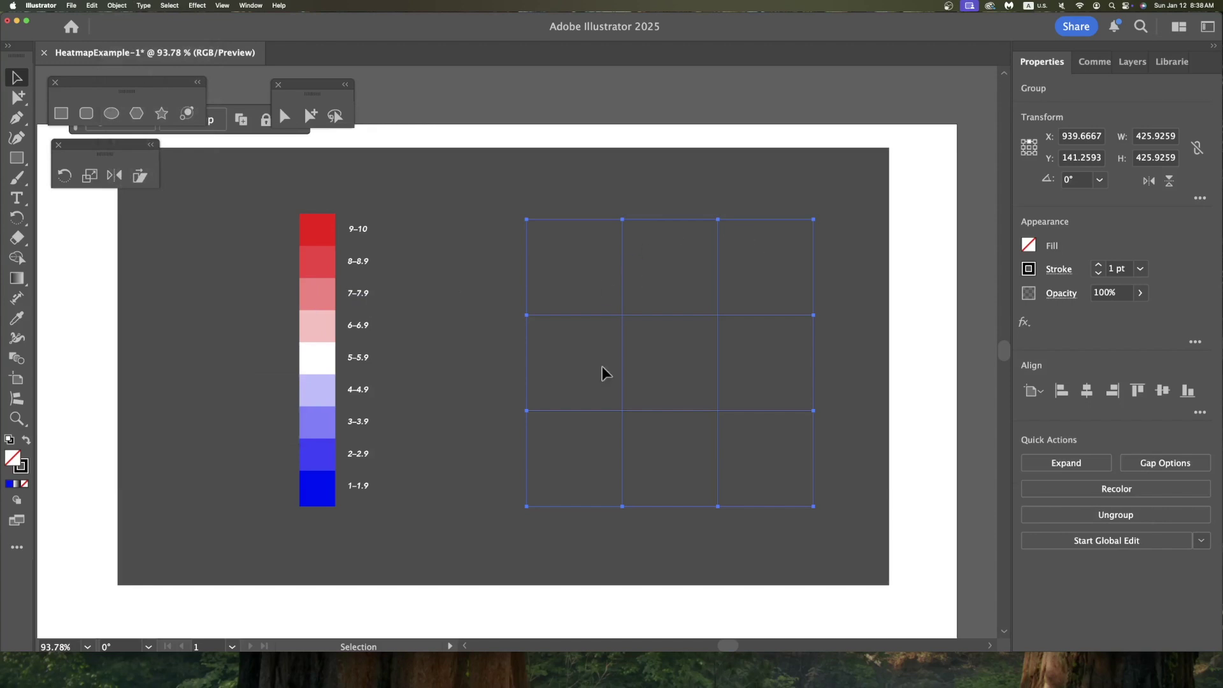
Paint the bottom-right cell 1–1.9 dark blue and the middle-right cell 2–2.9 blue.
left_click(236, 389)
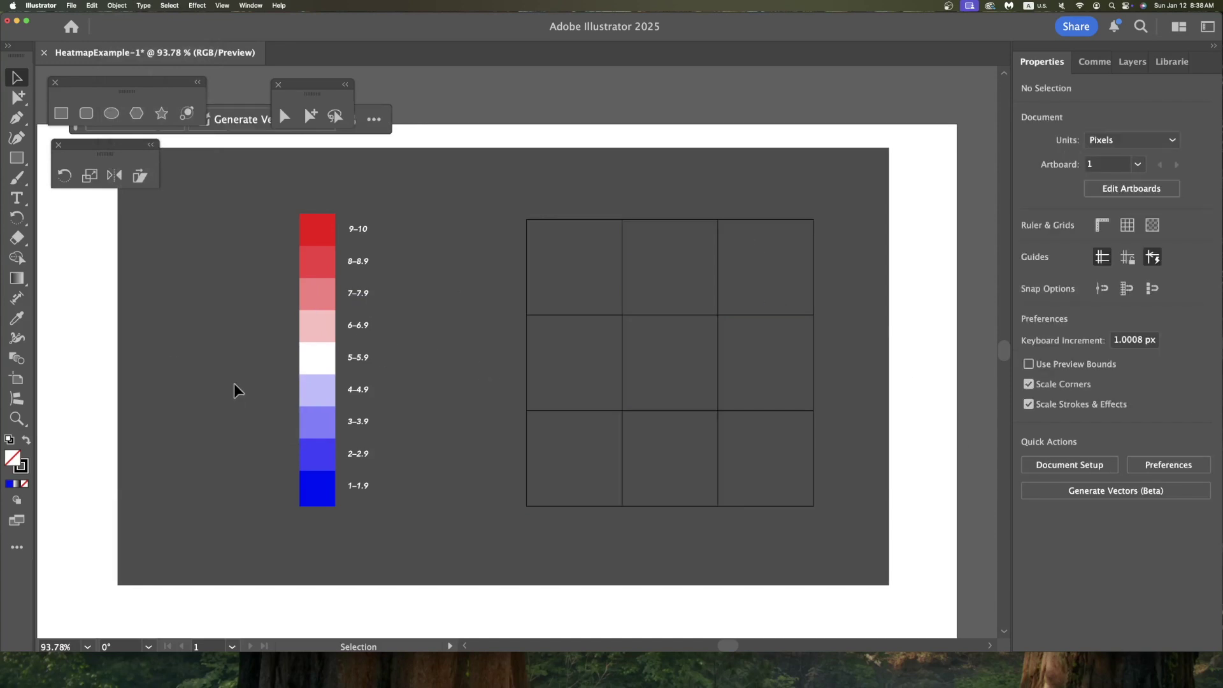
left_click(17, 317)
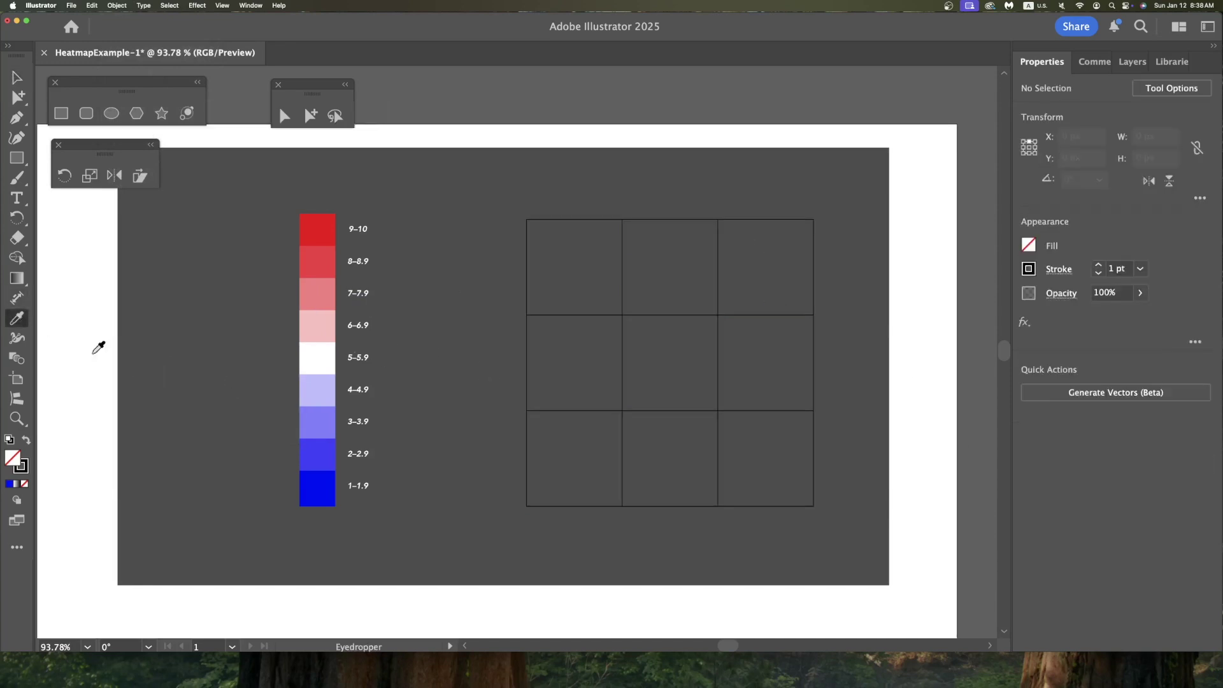
left_click(316, 488)
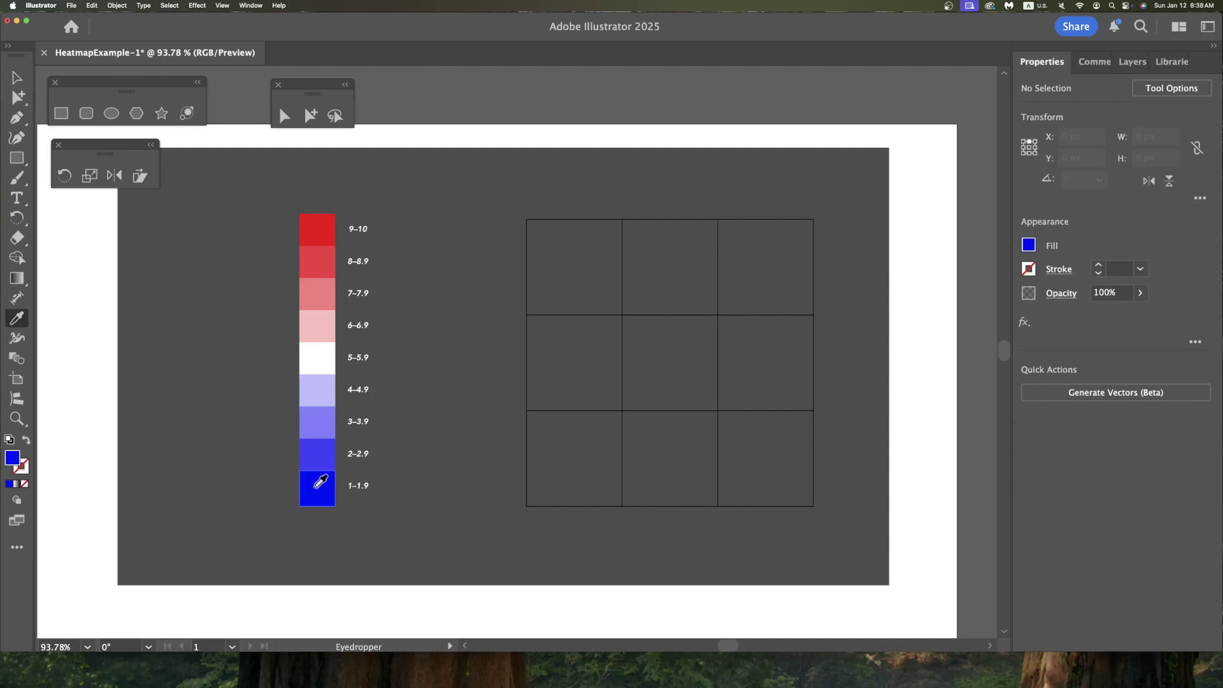
key("k")
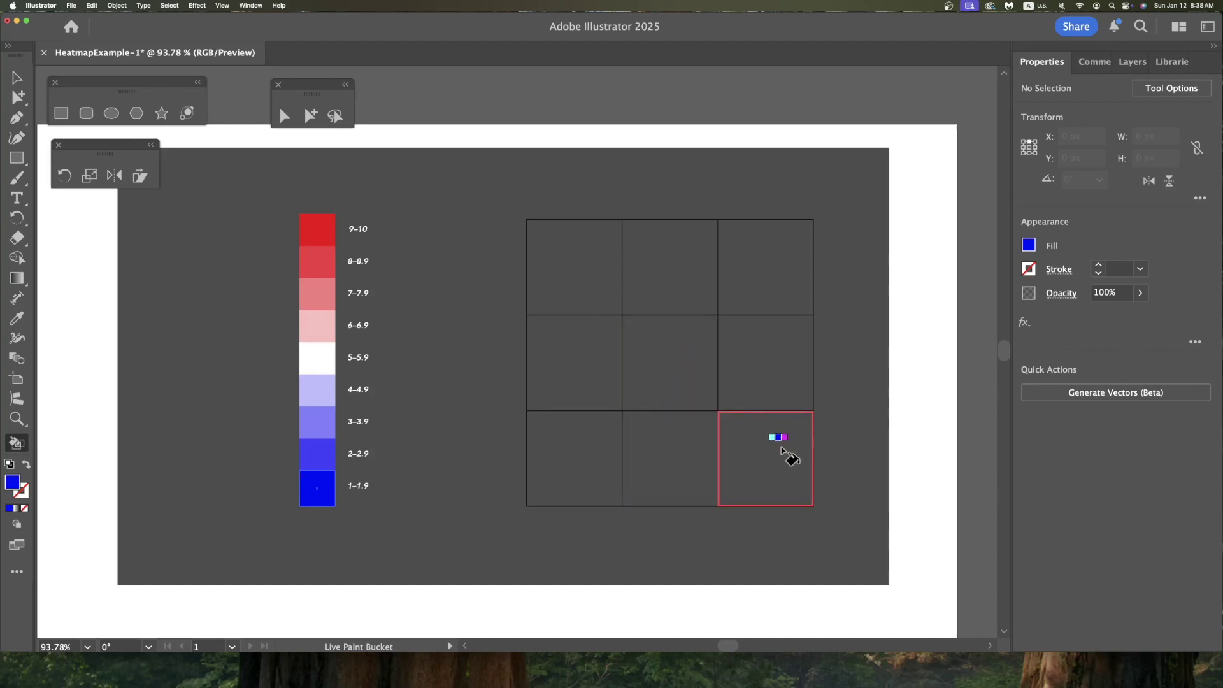
left_click(780, 458)
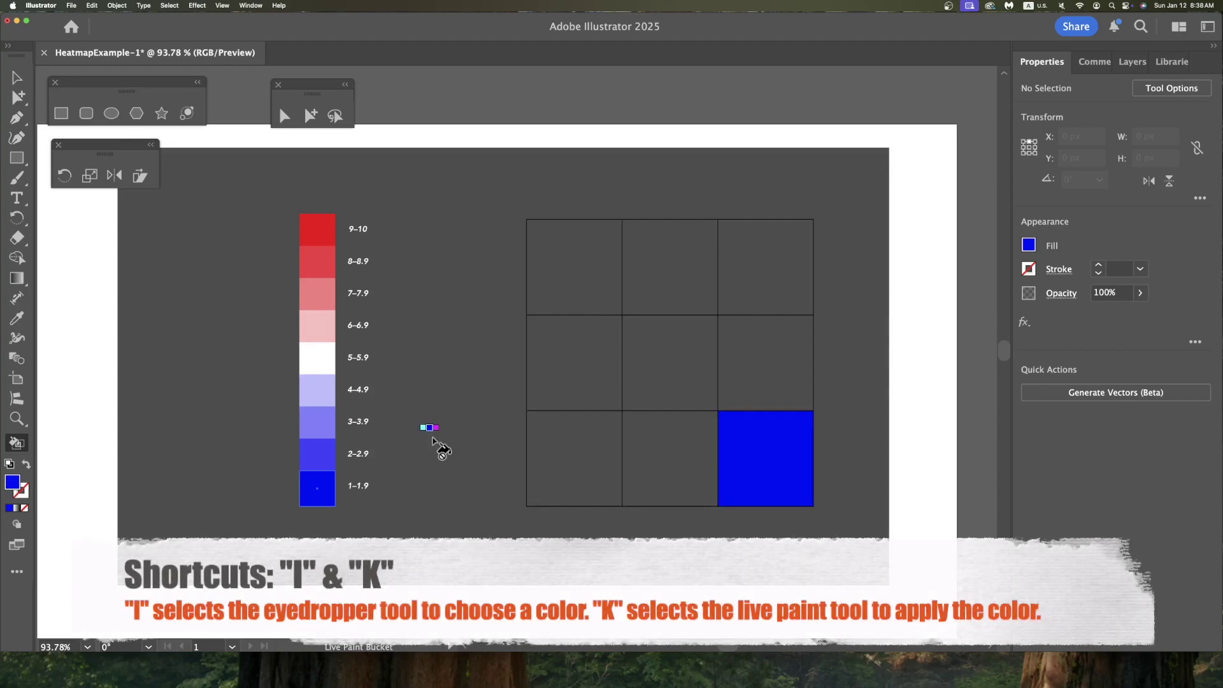
key("i")
left_click(320, 444)
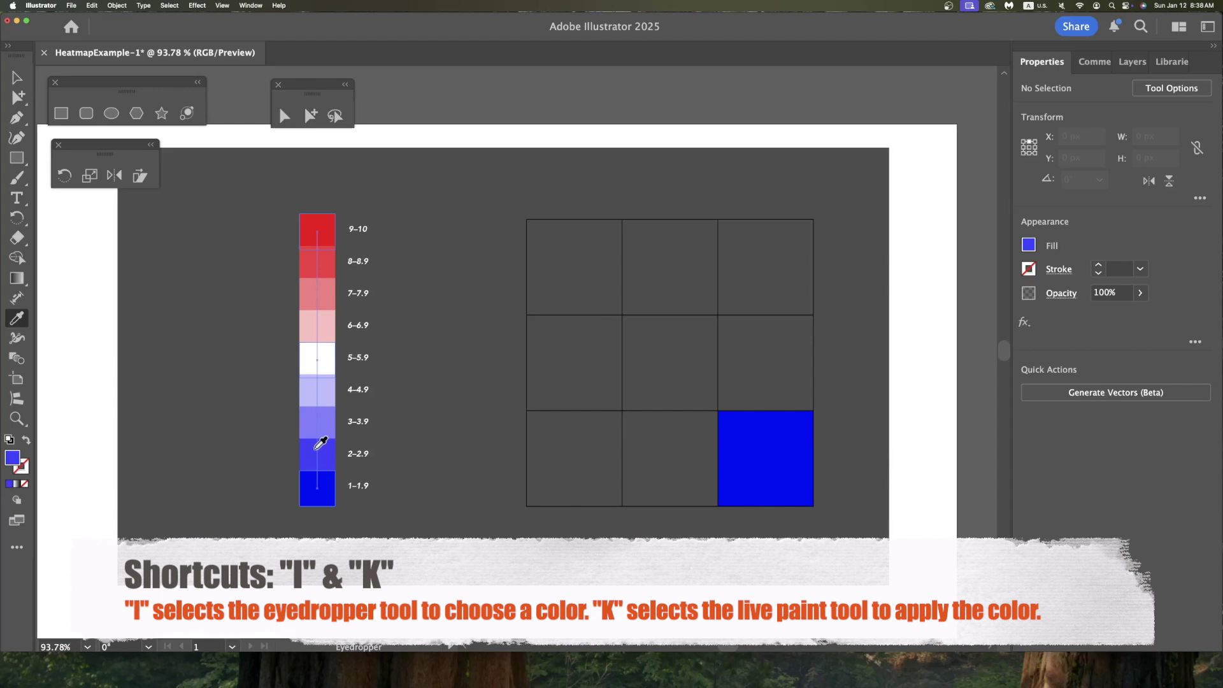
key("k")
left_click(739, 402)
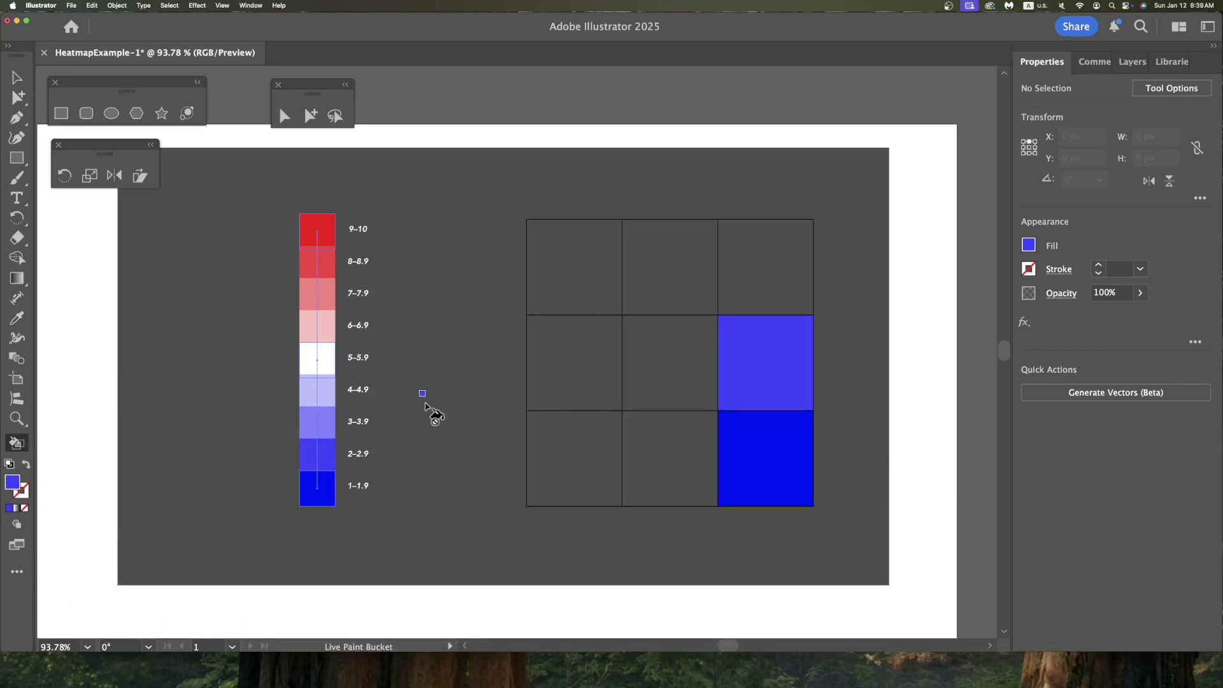
Paint the top-right cell 3–3.9 light blue, bottom-middle lavender, and the centre cell white.
key("i")
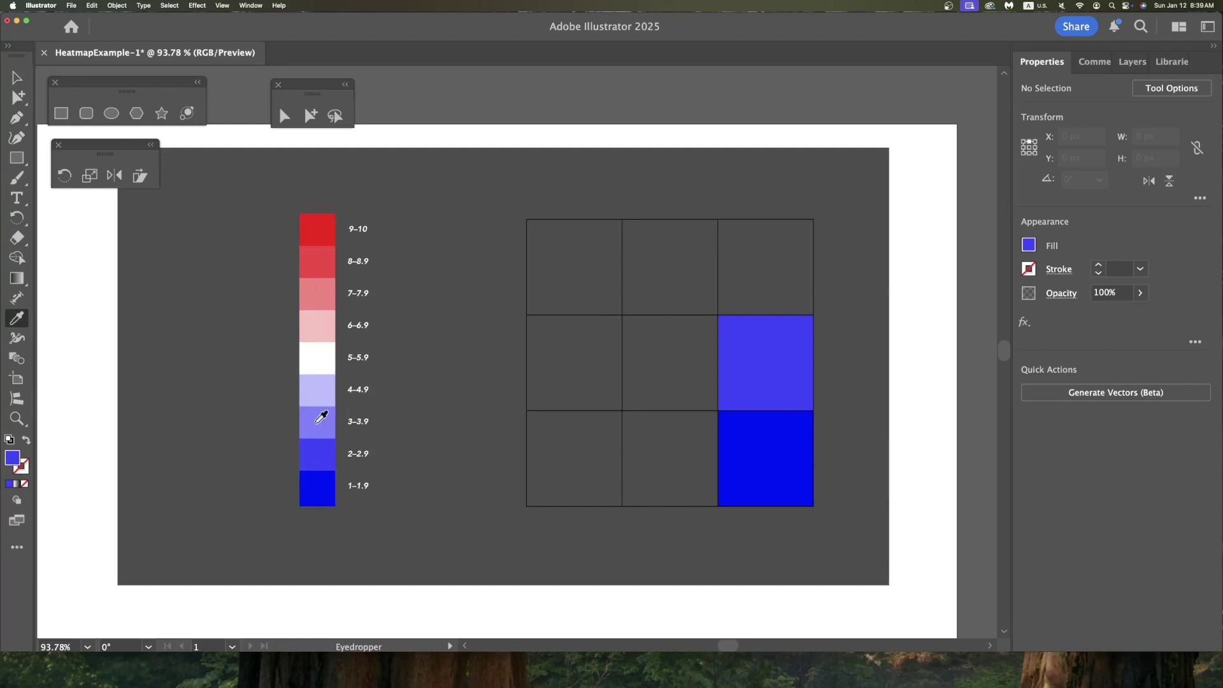
left_click(322, 417)
key("k")
left_click(751, 287)
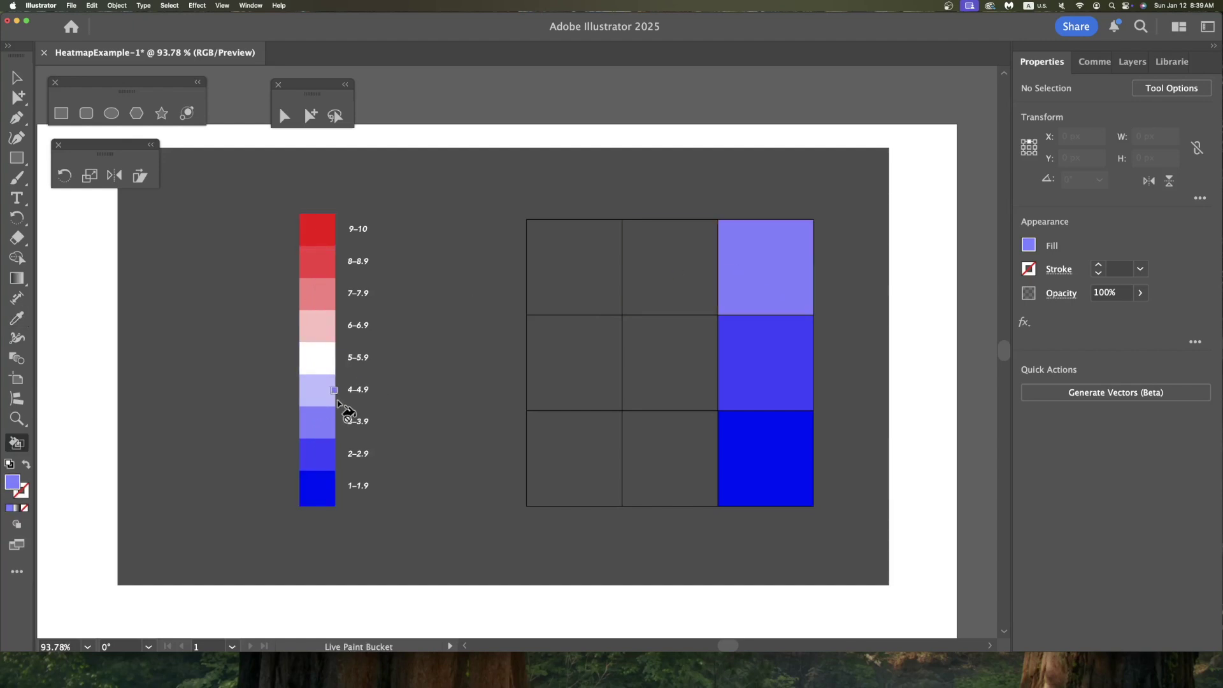
key("i")
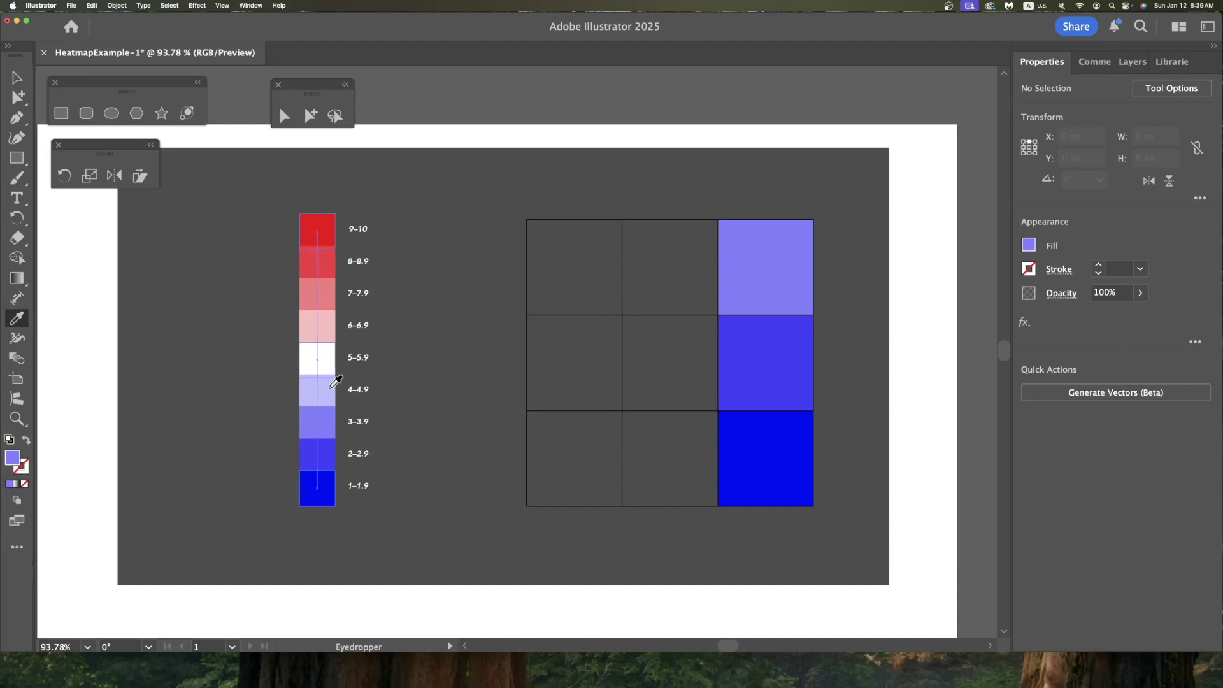
left_click(332, 385)
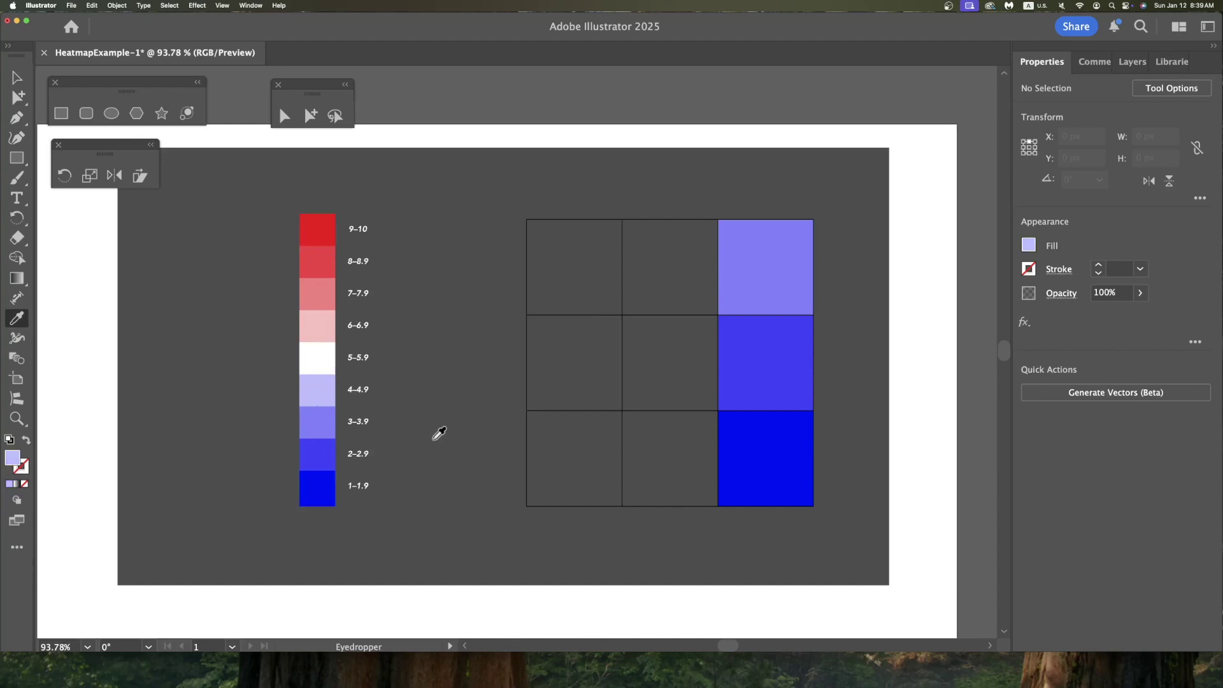
key("k")
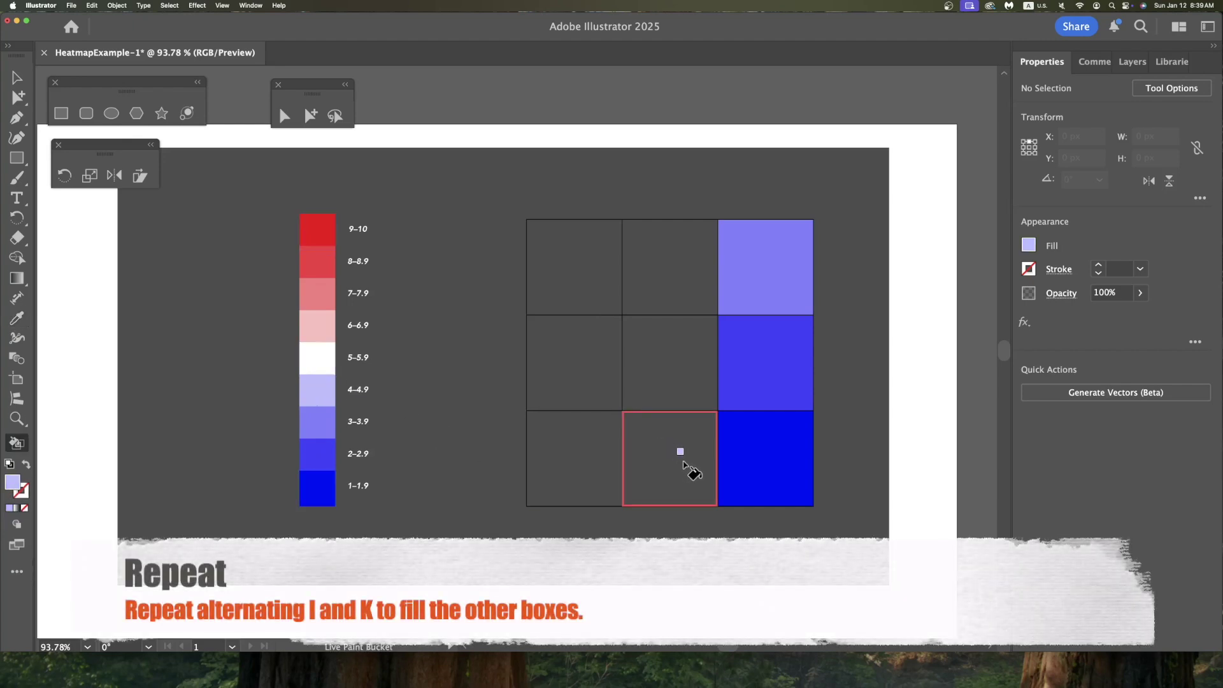
left_click(639, 456)
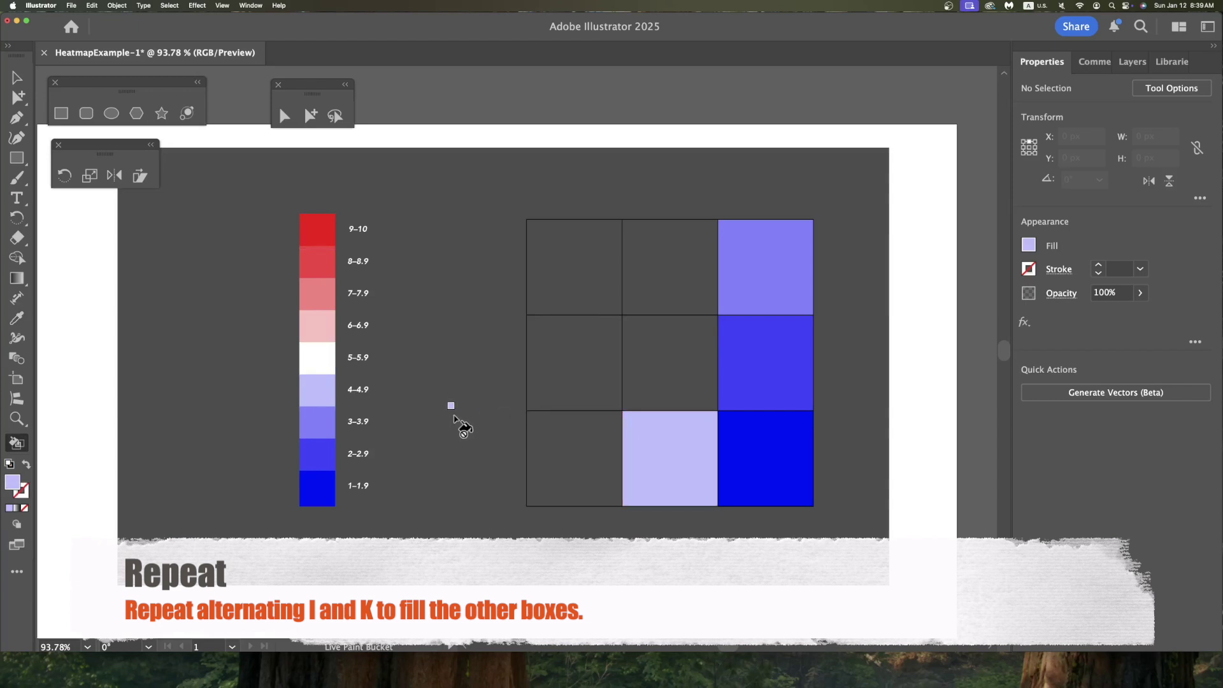
key("i")
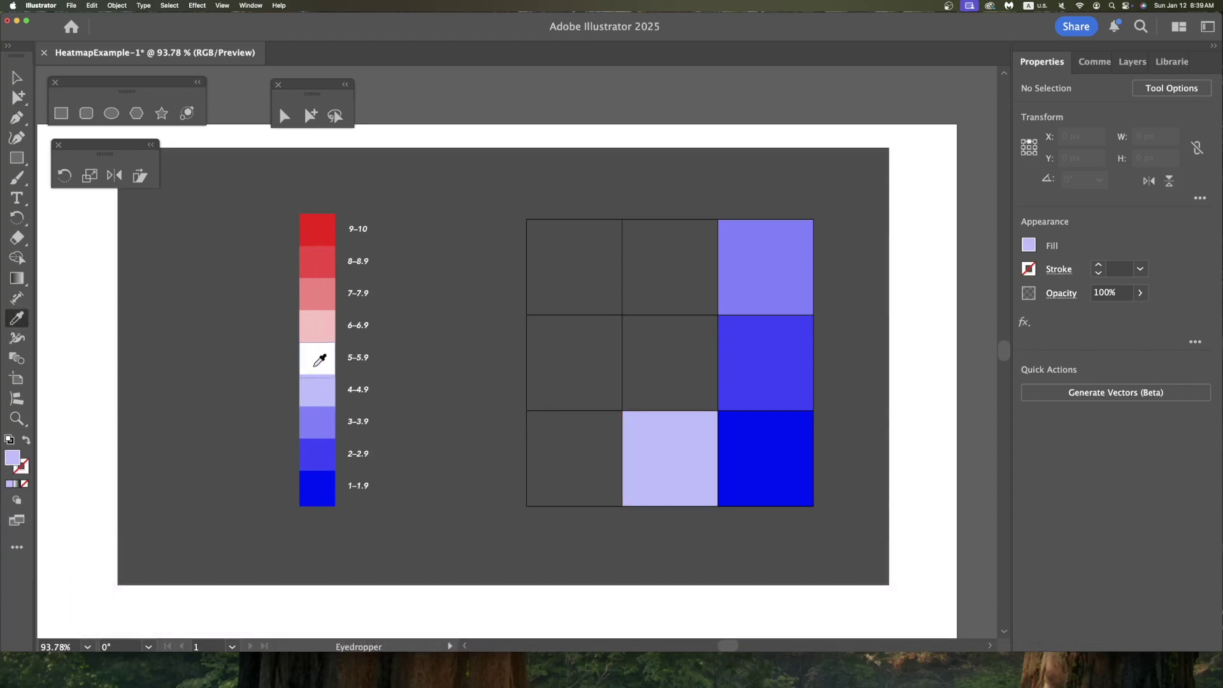
left_click(314, 367)
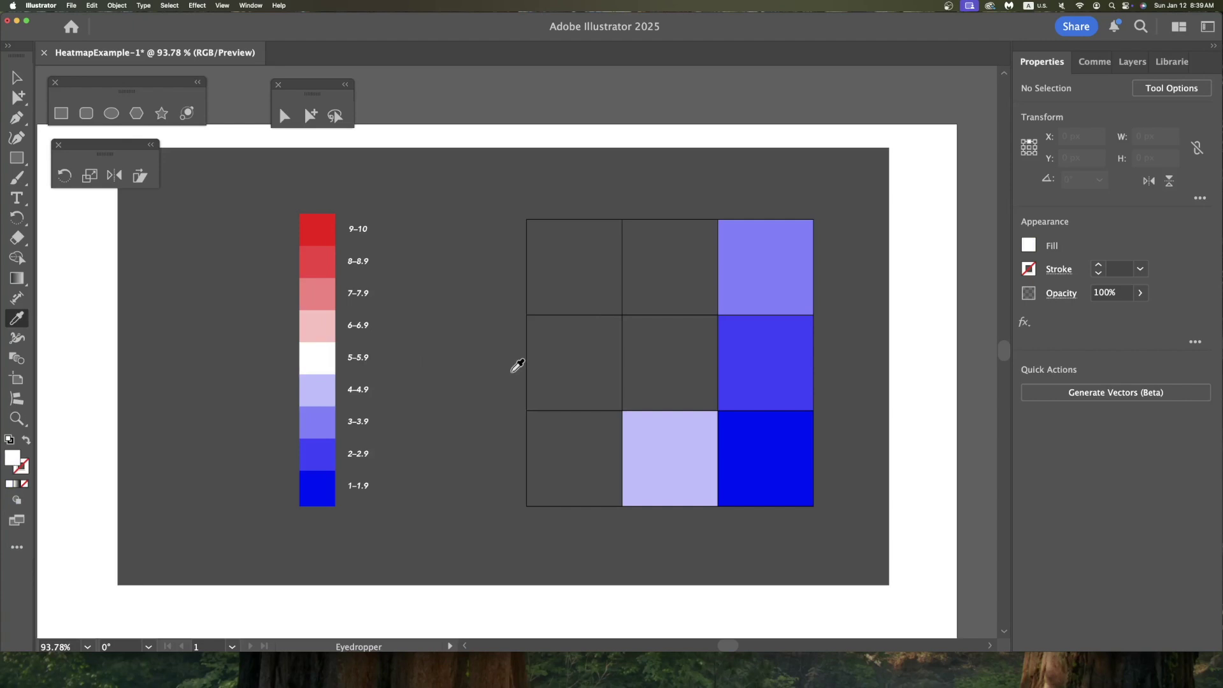
key("k")
left_click(676, 383)
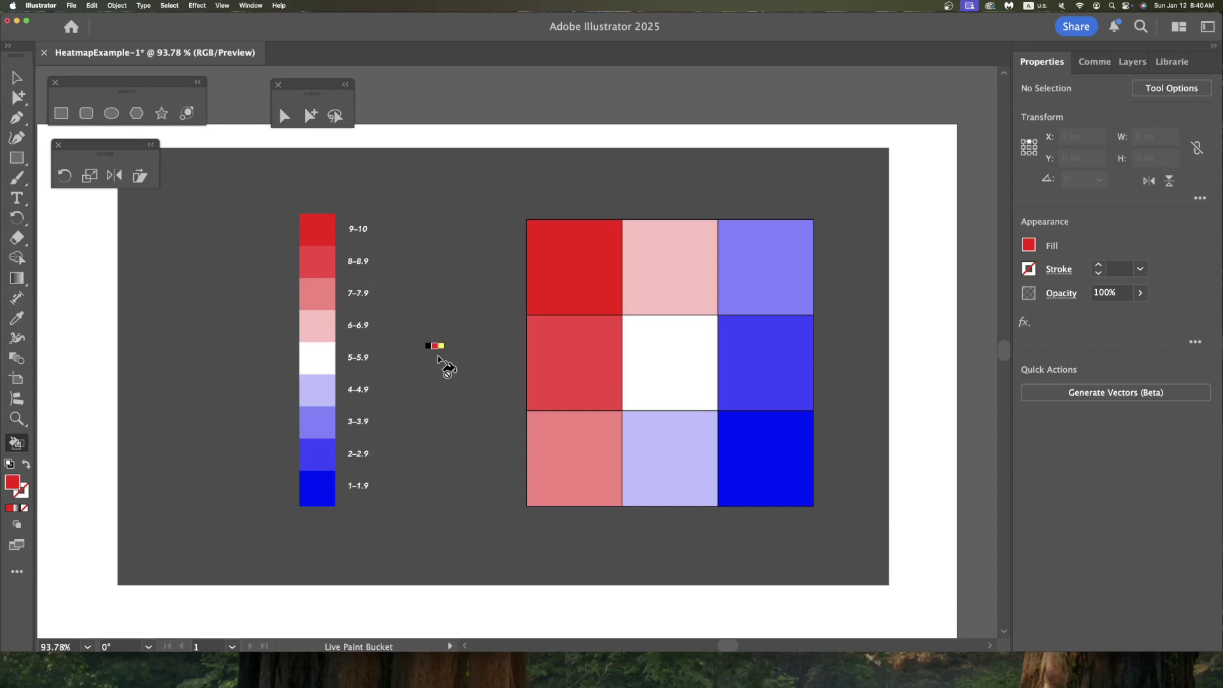
Select the nine-step key and move it just to the right of the grid.
left_click(17, 77)
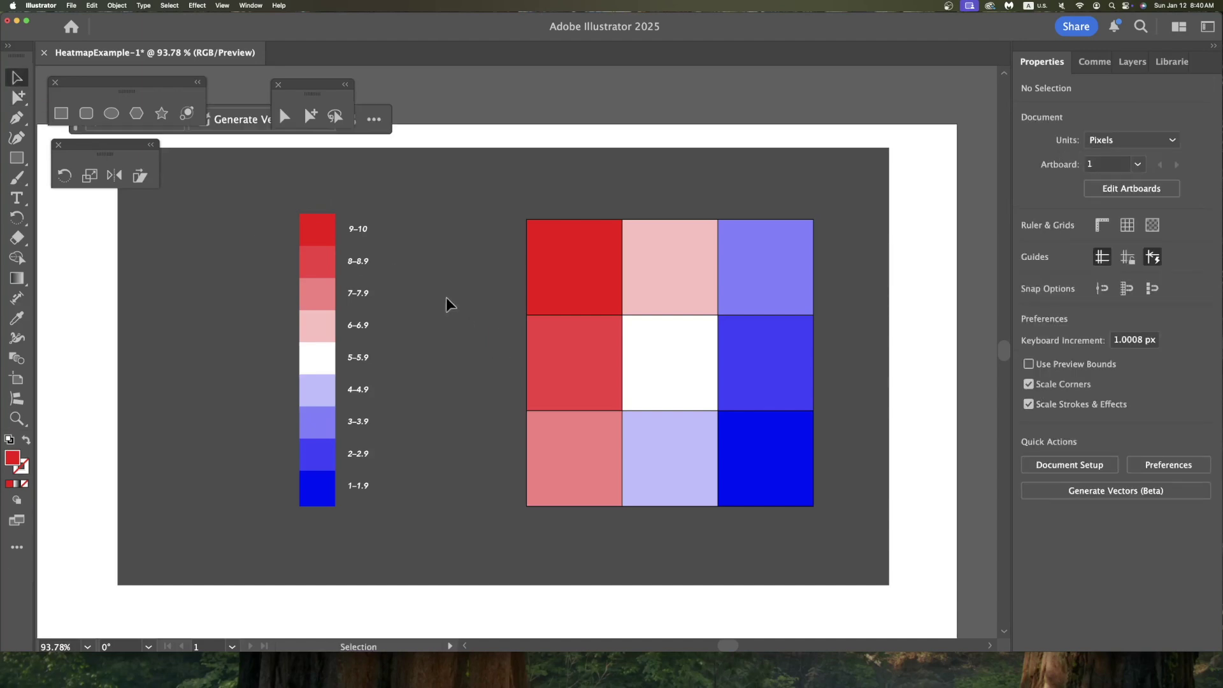
left_click(529, 260)
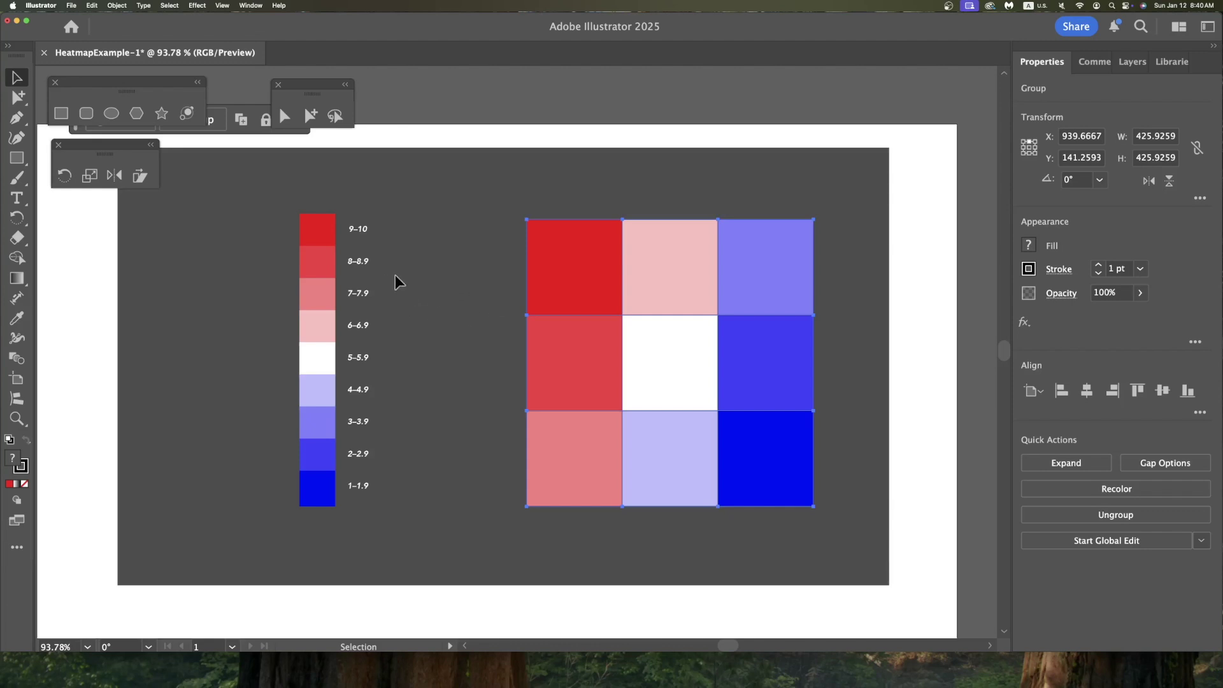
left_click(440, 270)
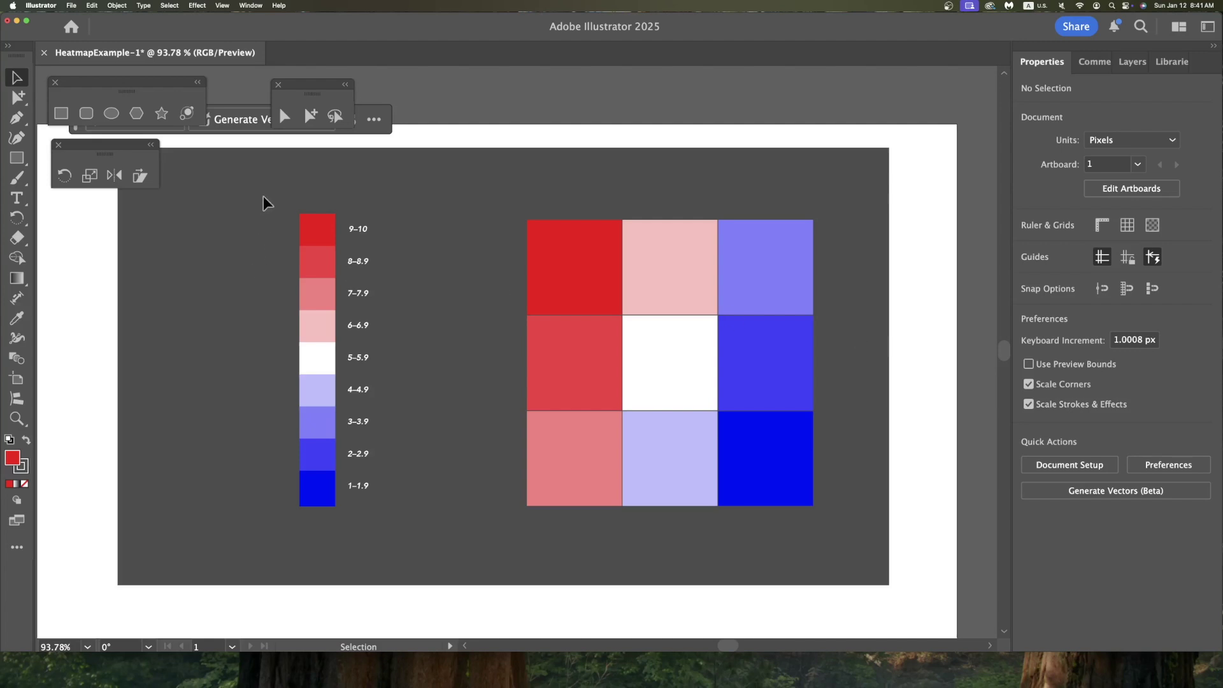
left_click_drag(280, 200, 403, 538)
left_click_drag(331, 437, 469, 441)
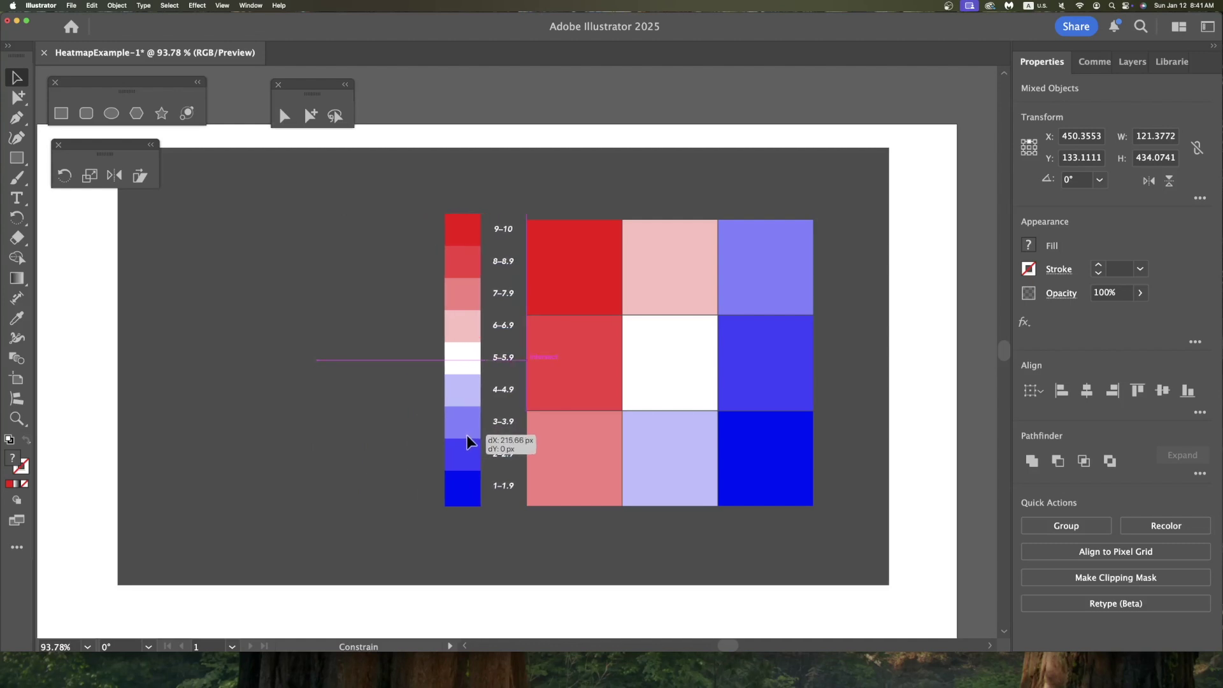
left_click_drag(468, 442, 844, 454)
left_click_drag(822, 272, 609, 270)
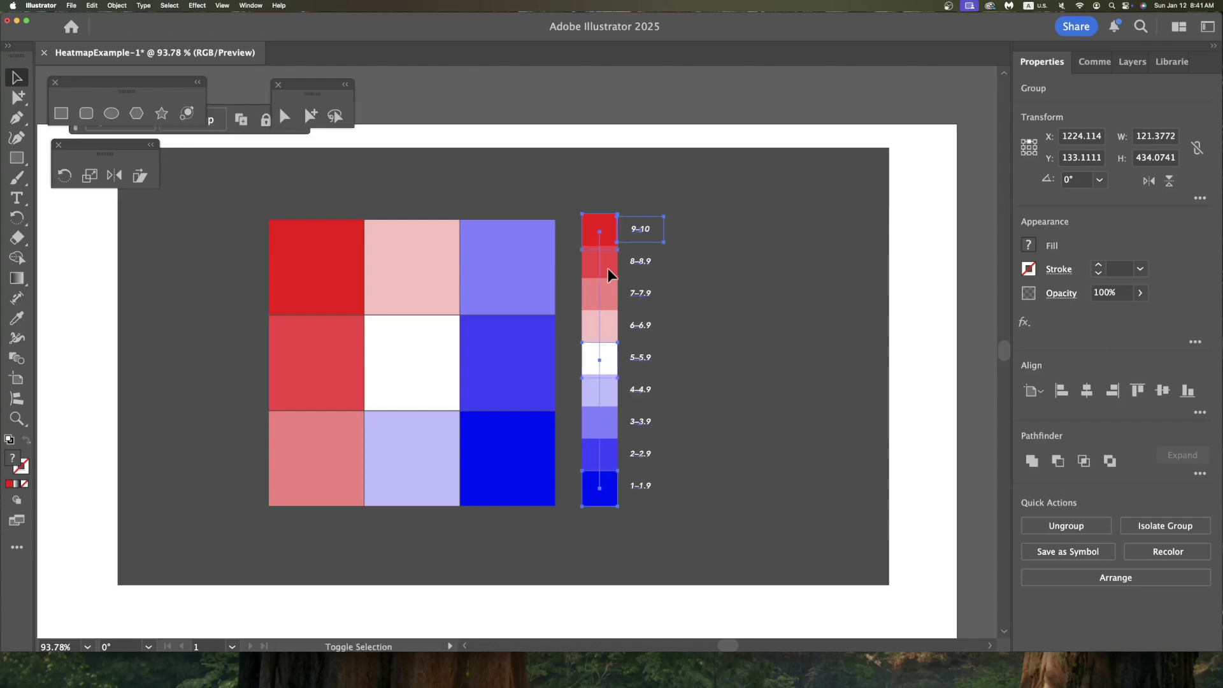
Vertically centre-align the grid and the key with each other.
left_click(411, 363, "shift")
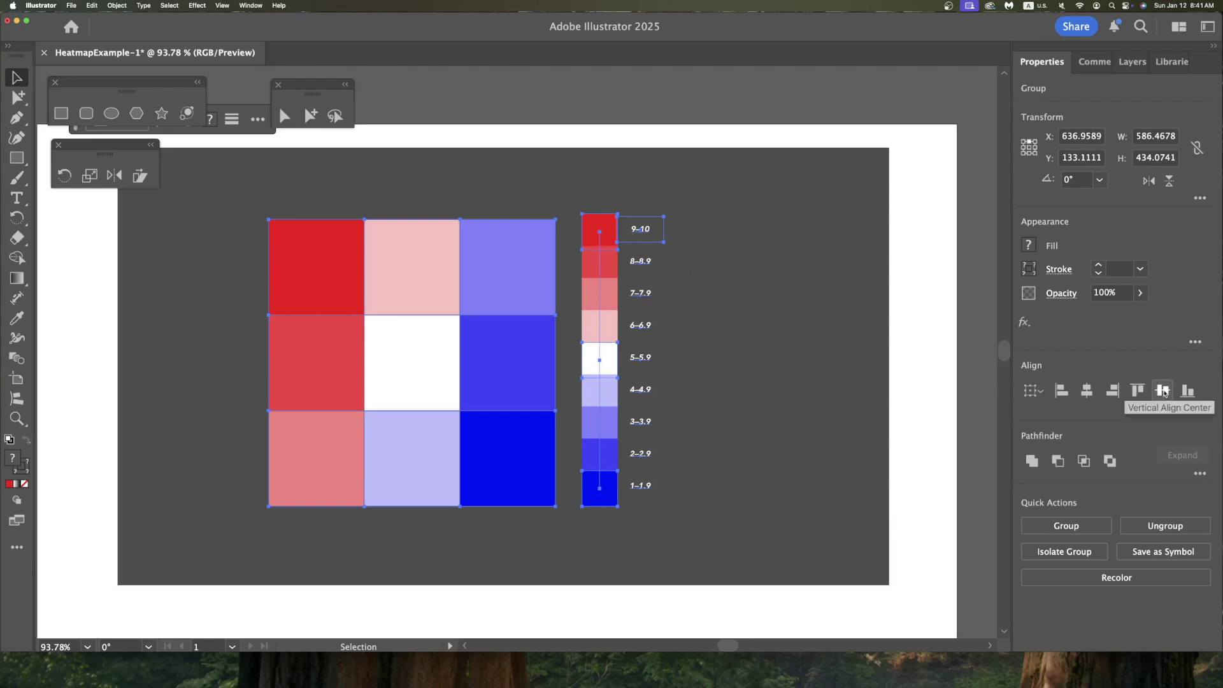
left_click(1163, 391)
left_click(786, 415)
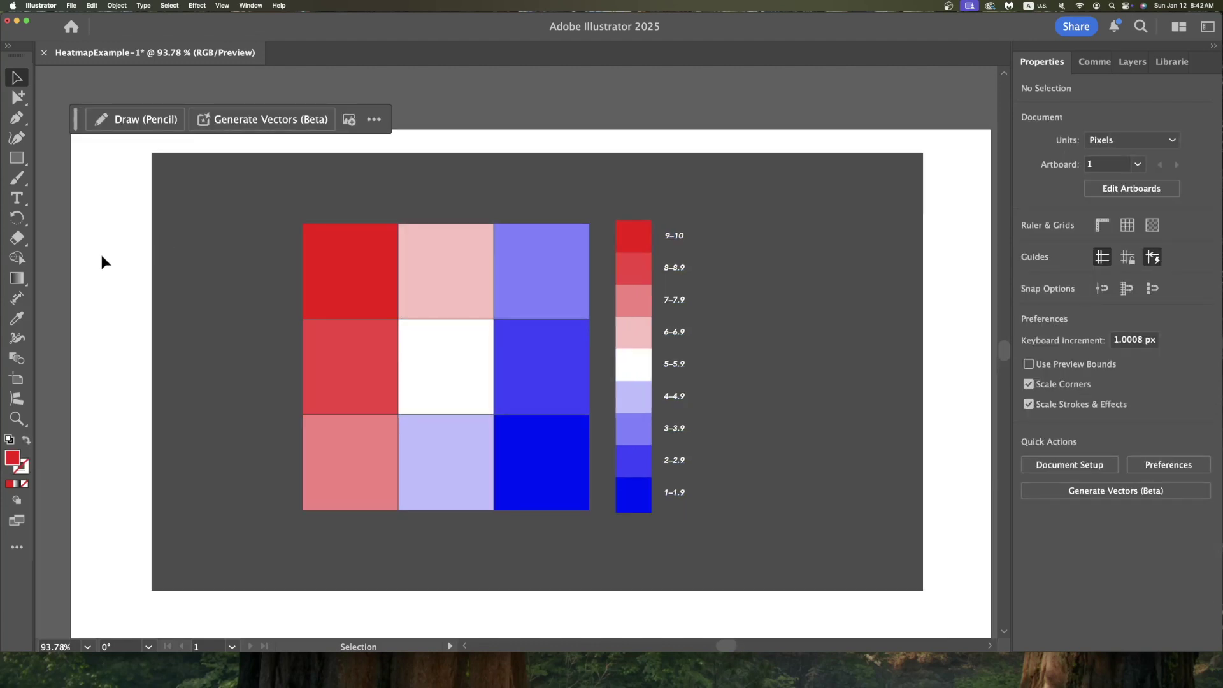
Crop the artboard by pulling its left and bottom edges in around the artwork.
key("shift+o")
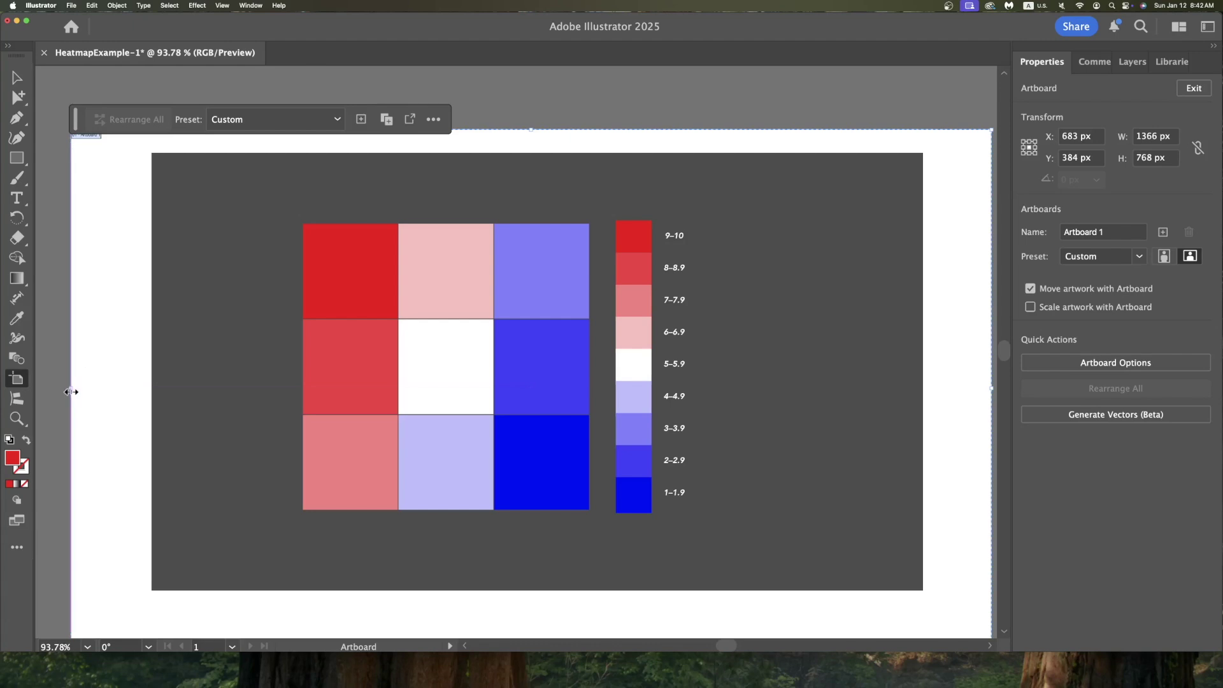
left_click_drag(70, 391, 268, 390)
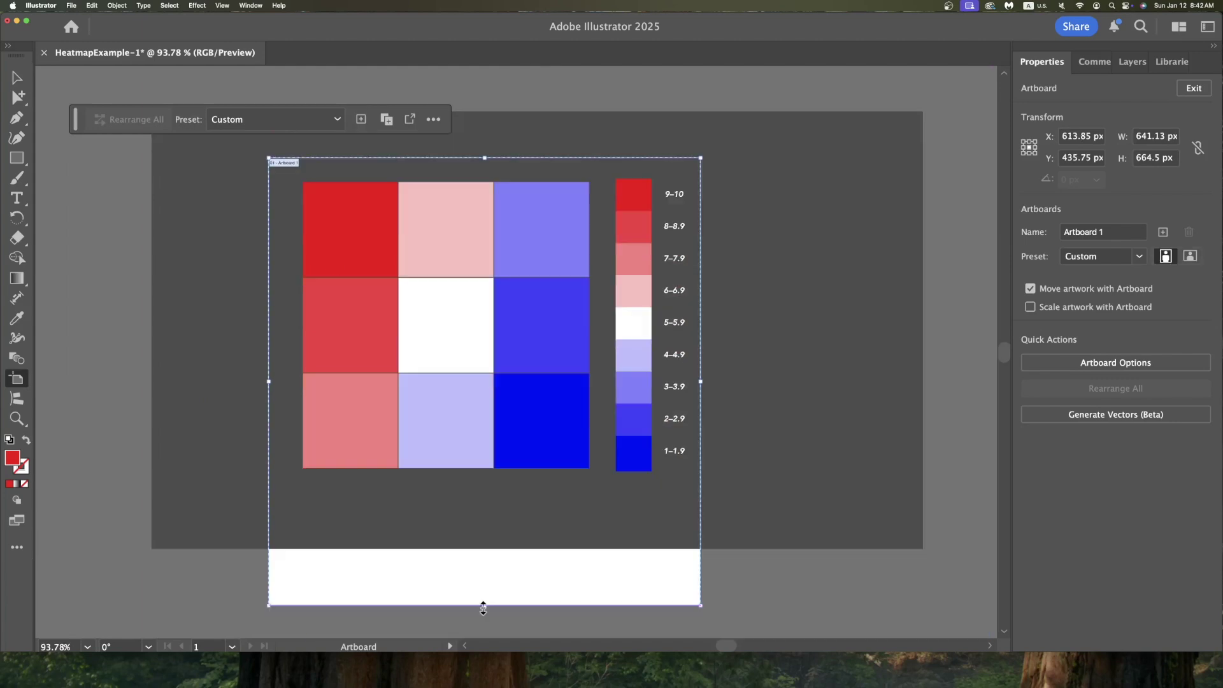
left_click_drag(482, 605, 483, 492)
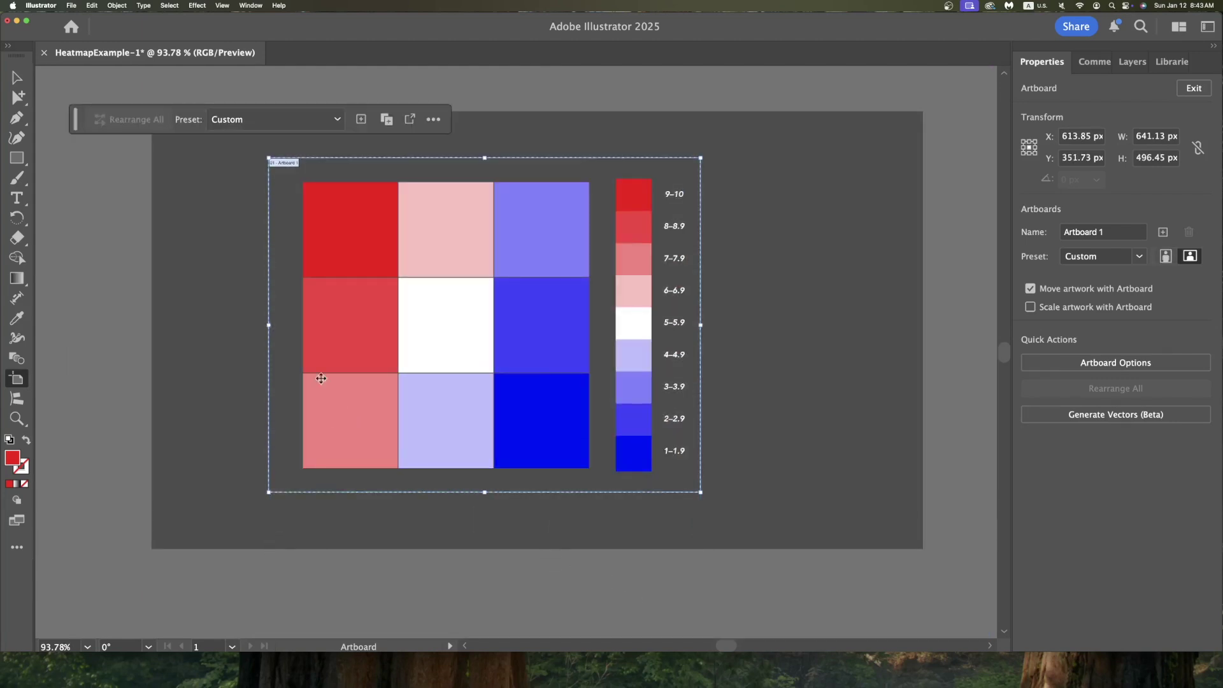
left_click(17, 79)
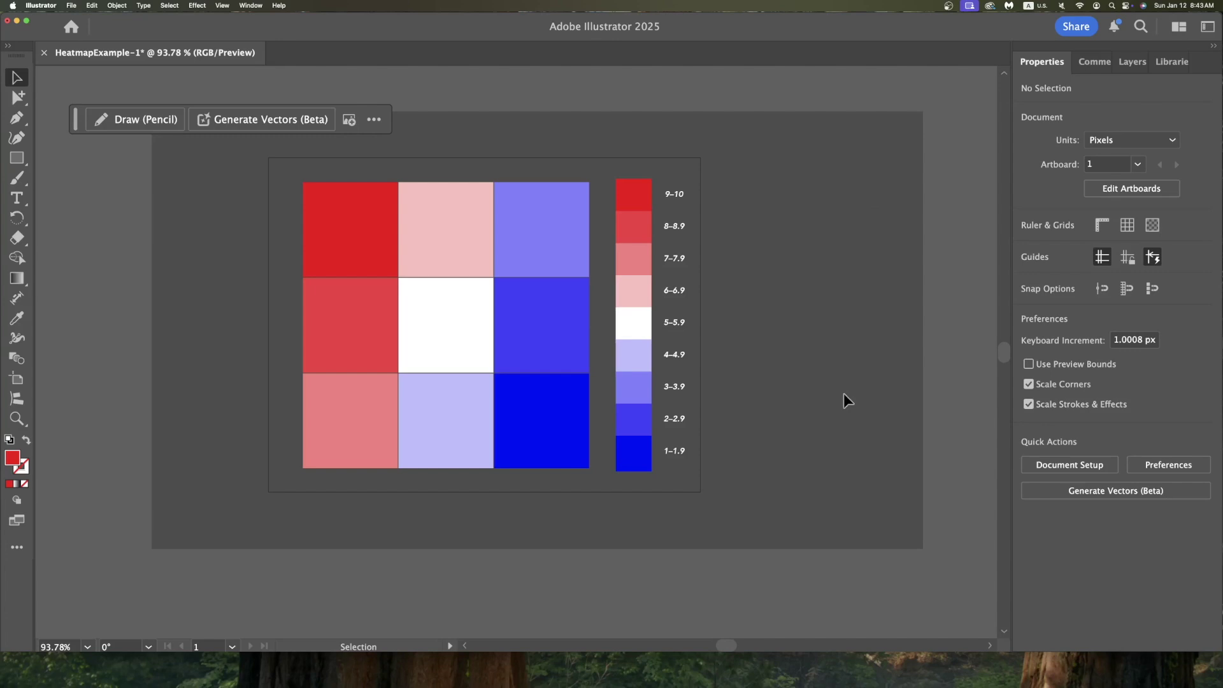
Save the document as HeatmapExample.ai with the default Illustrator options.
key("super+s")
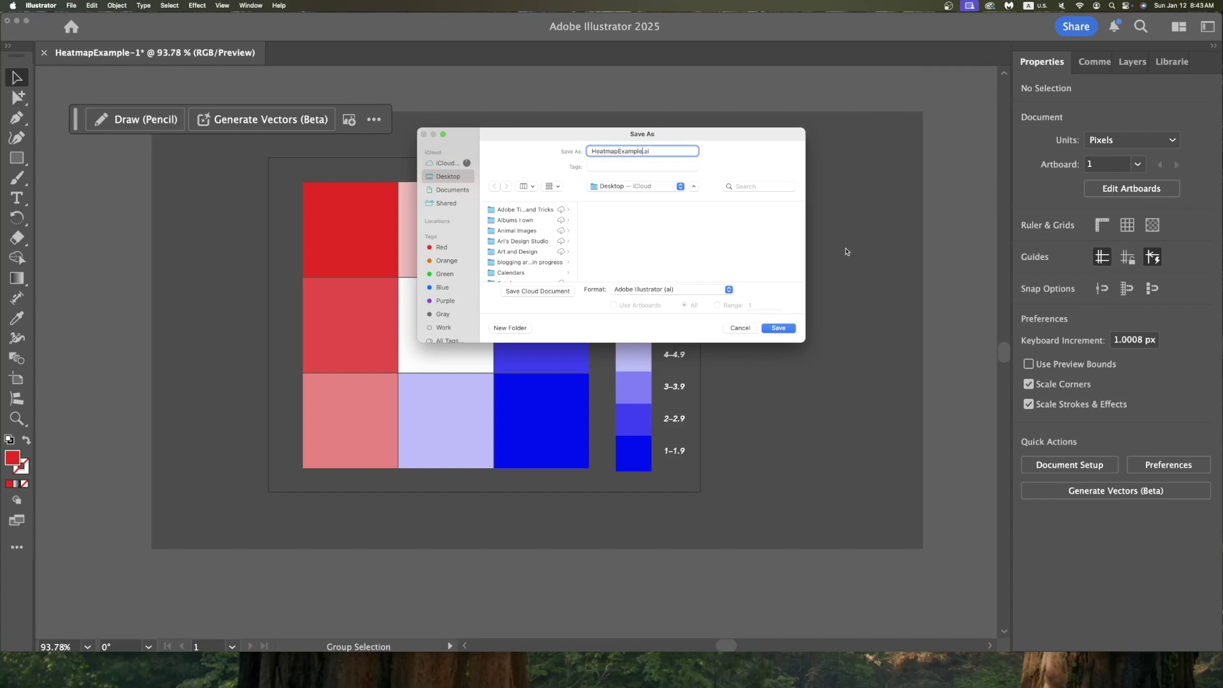
left_click(778, 329)
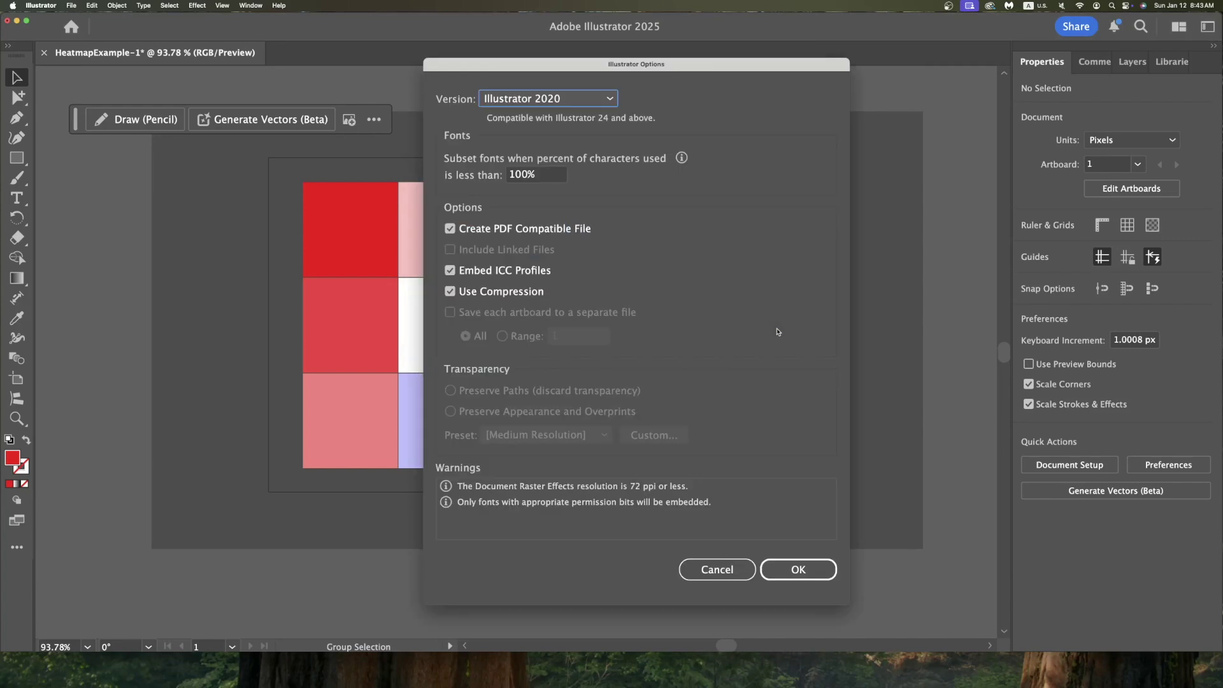
left_click(815, 572)
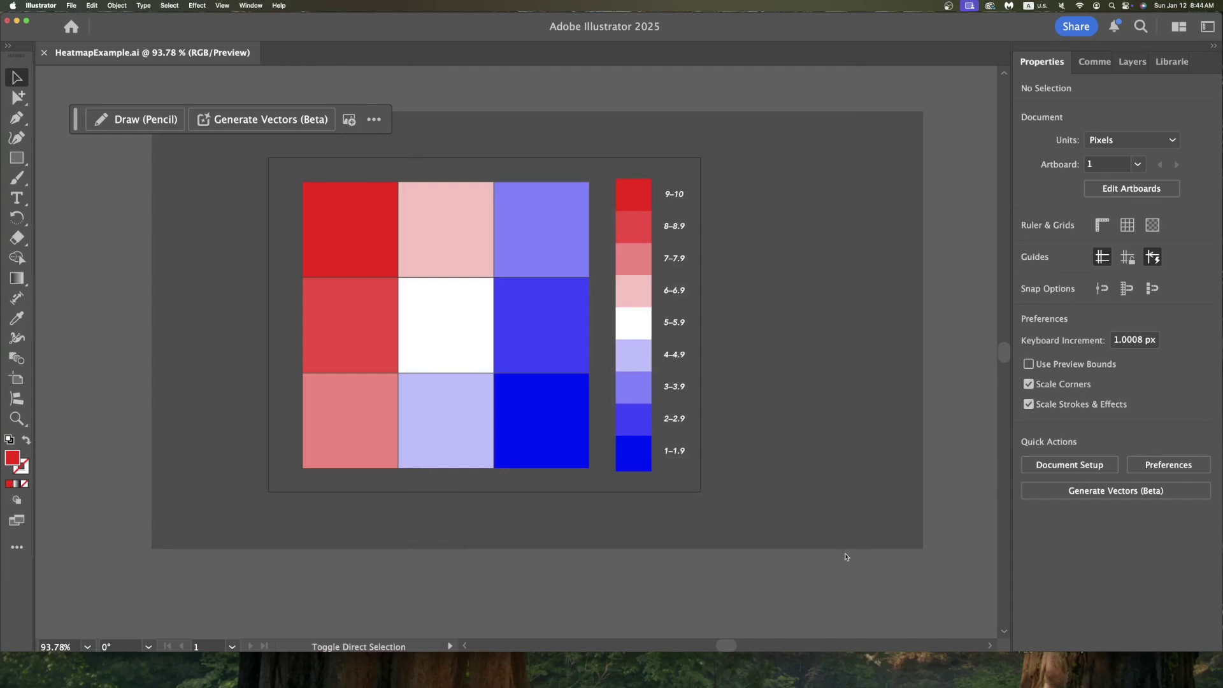
key("super+shift+e")
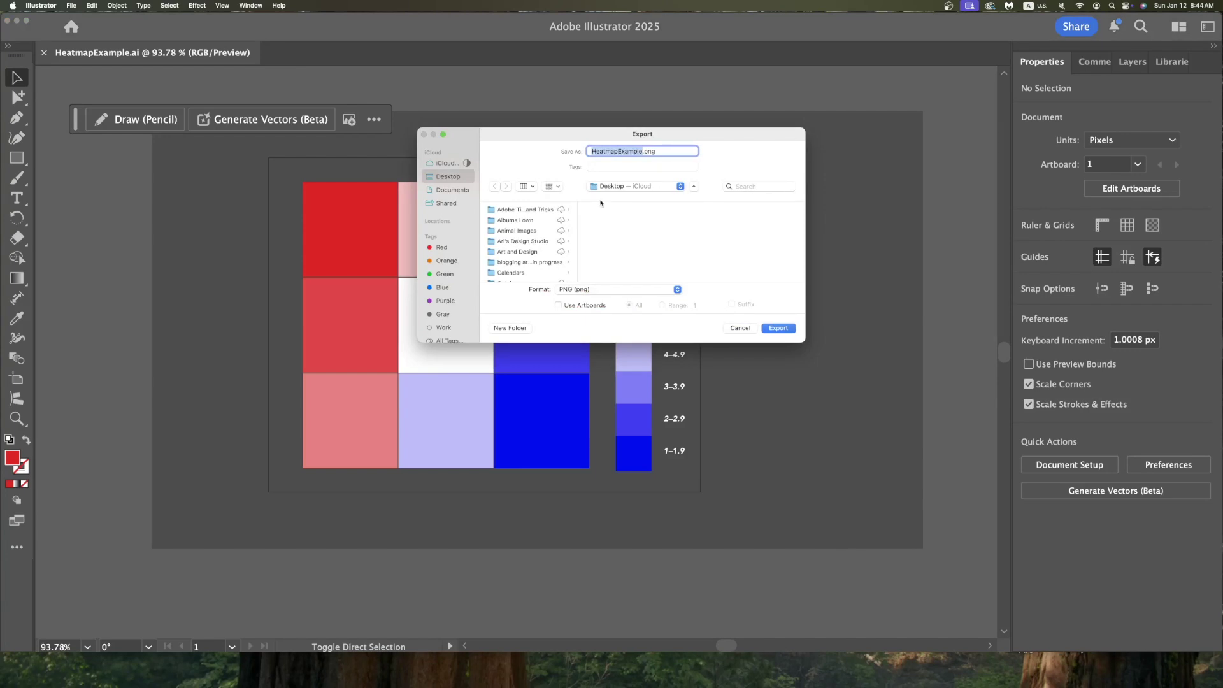
Export HeatmapExample.png with Use Artboards enabled so it is clipped to the artboard.
left_click(558, 306)
left_click(778, 328)
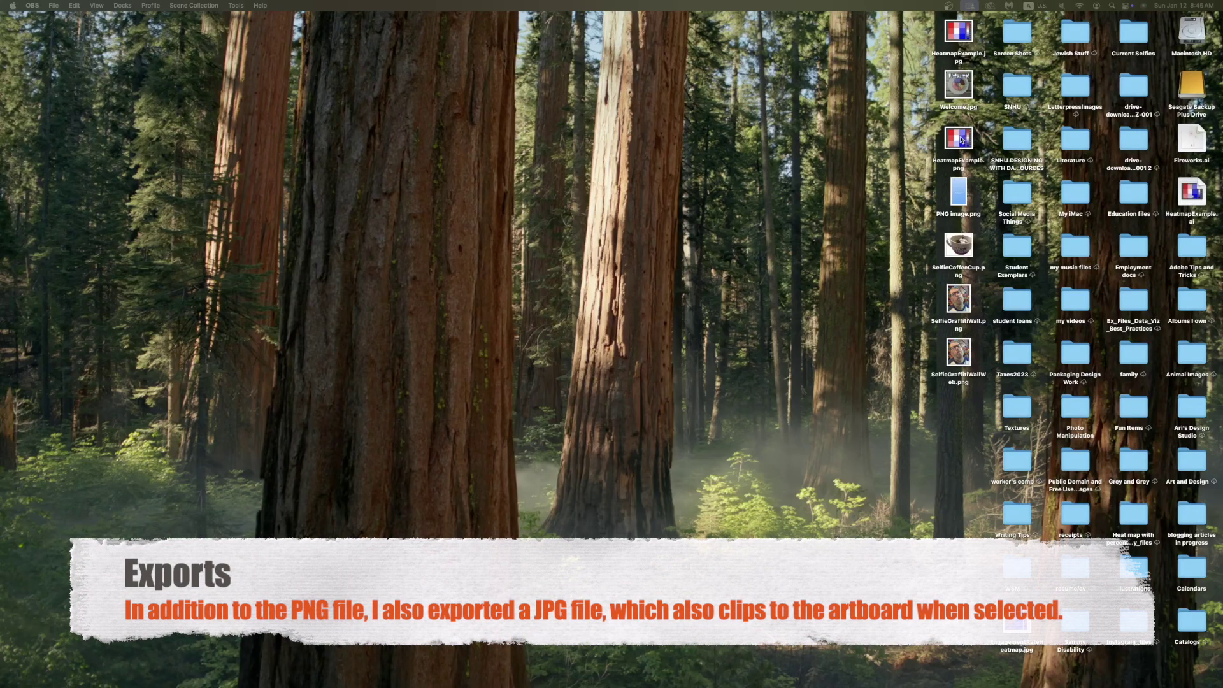
Open the exported HeatmapExample.jpg in Preview and enlarge its window to view the heat map and key.
double_click(959, 31)
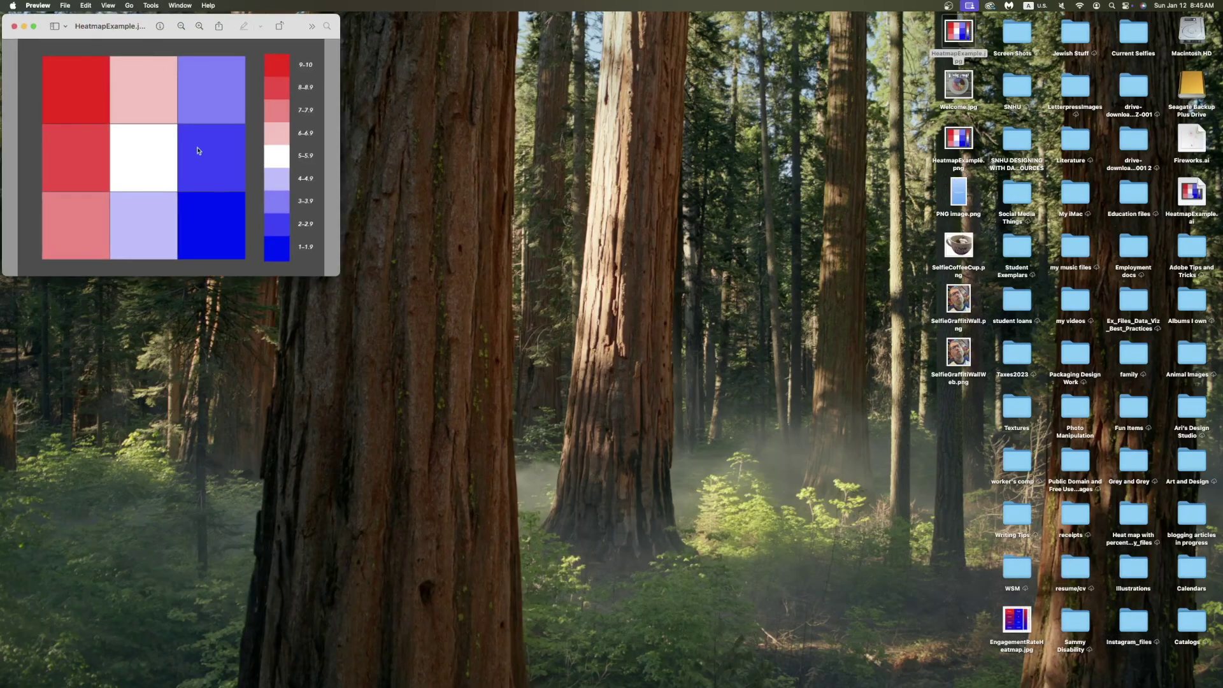
left_click_drag(339, 276, 651, 549)
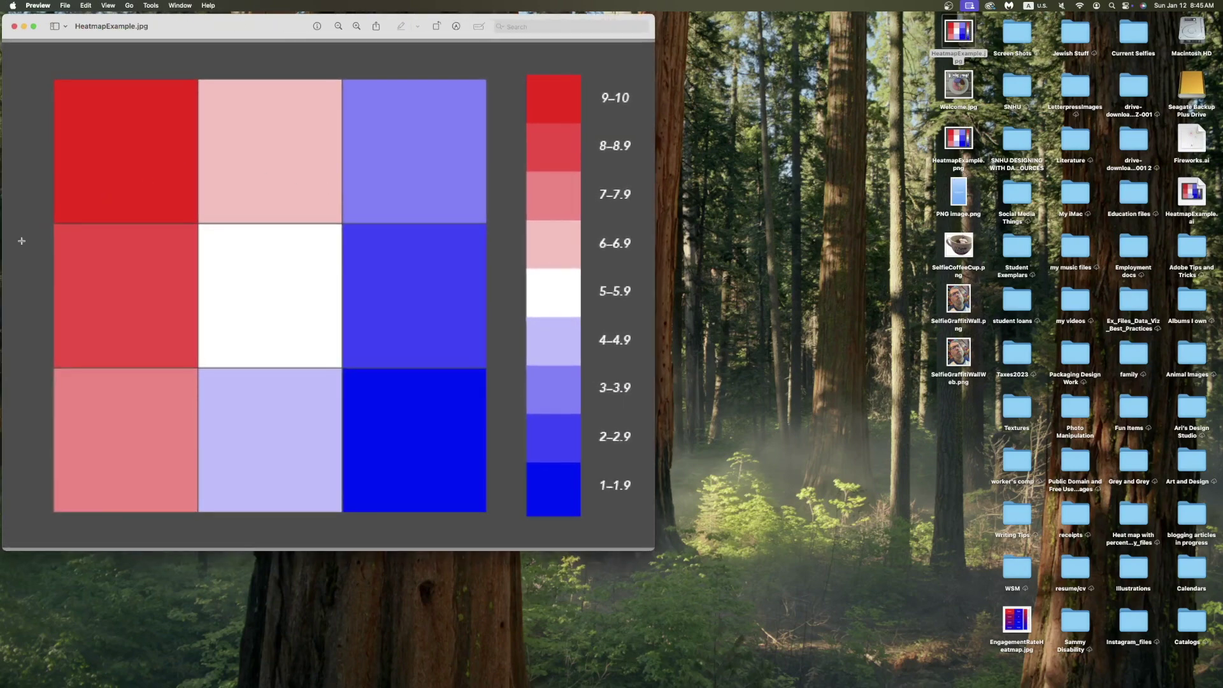